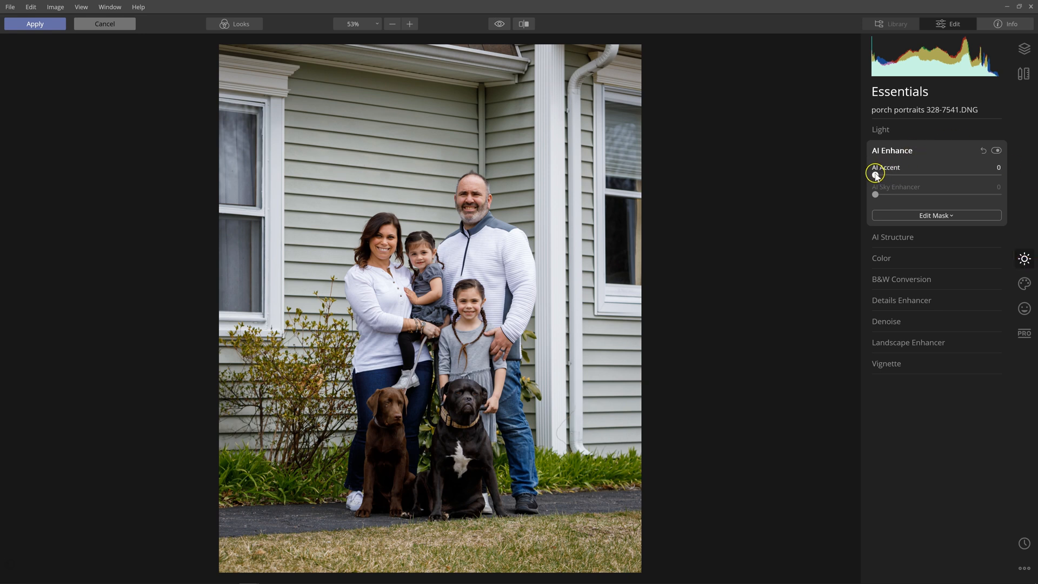
Set the AI Accent of the family portrait to 55 in AI Enhance.
left_click_drag(875, 175, 944, 179)
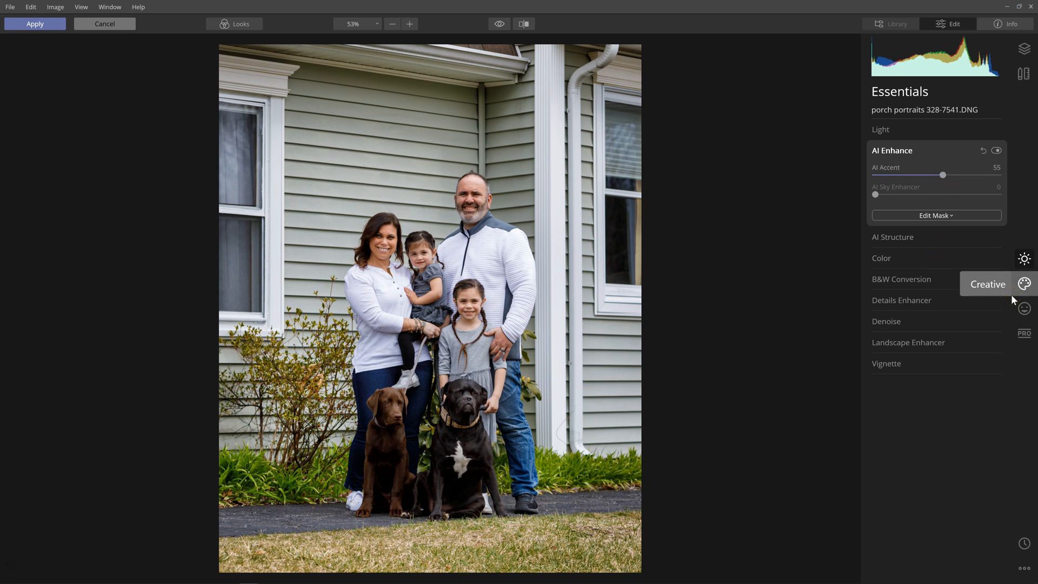
Enable AI Skin Defects Removal in the AI Skin Enhancer and set its Amount to 5.
left_click(1024, 311)
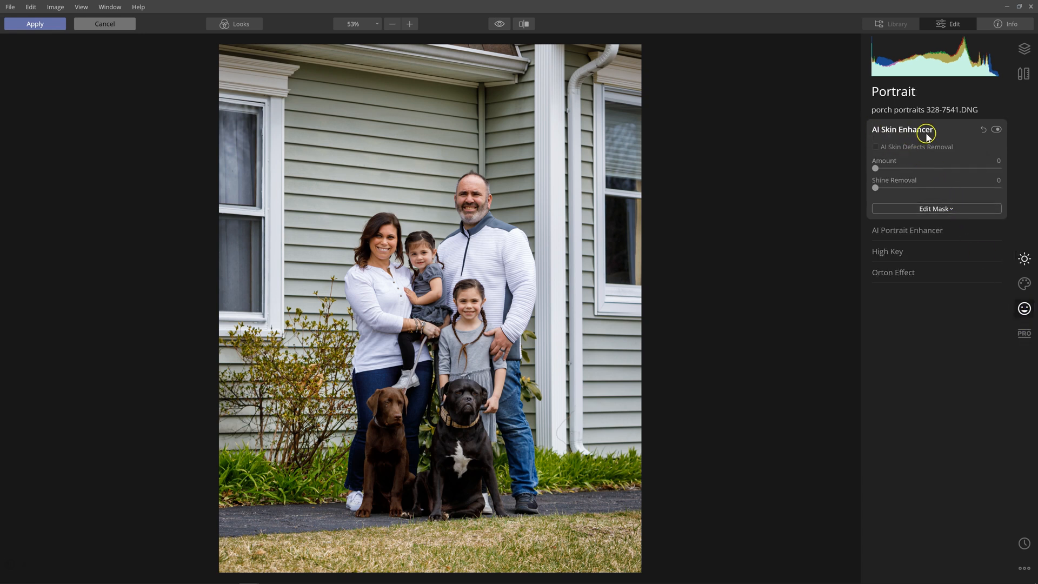
left_click(876, 147)
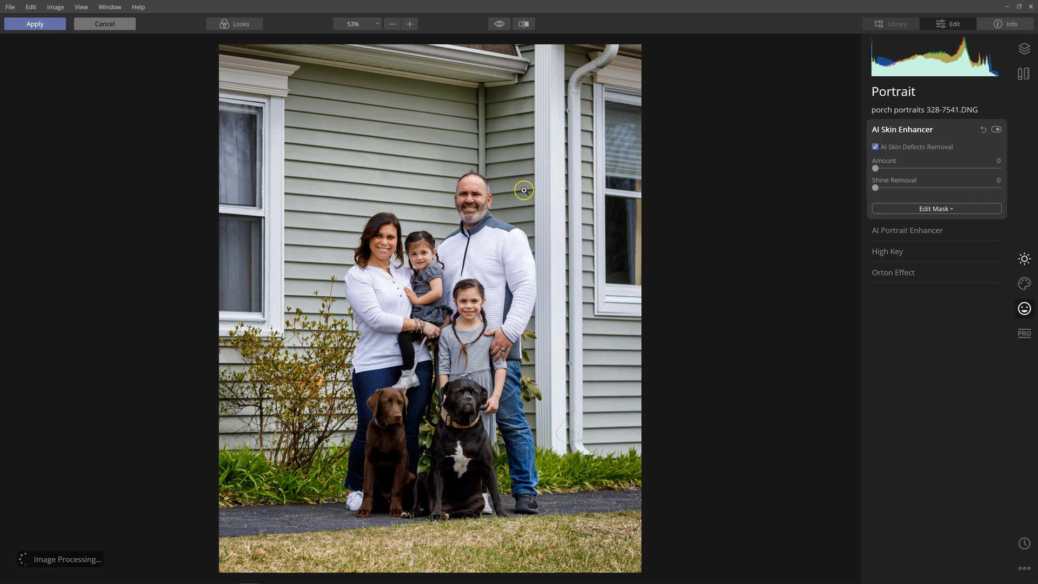
left_click(395, 244)
left_click(890, 161)
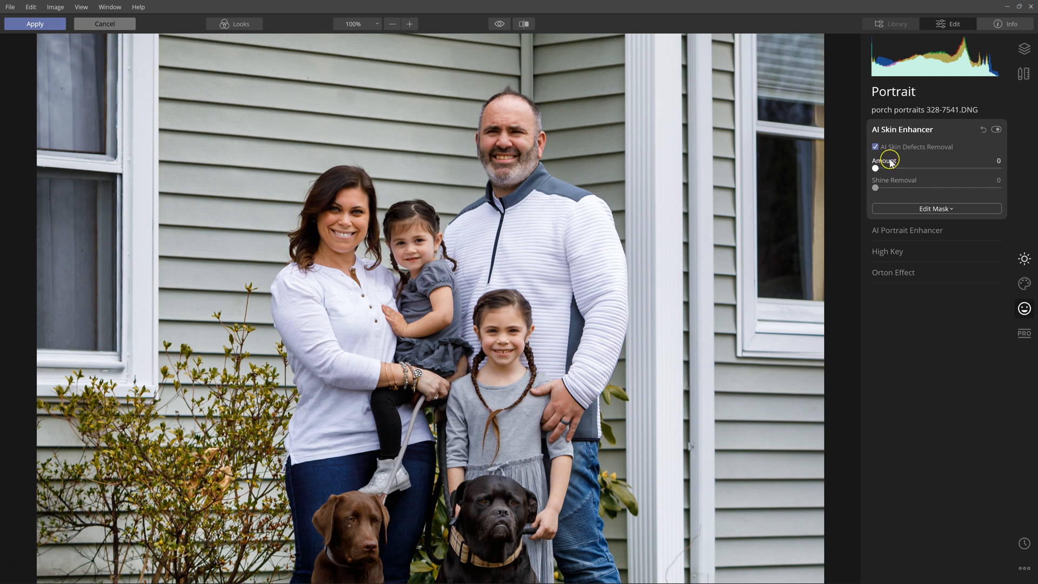
left_click_drag(876, 168, 884, 168)
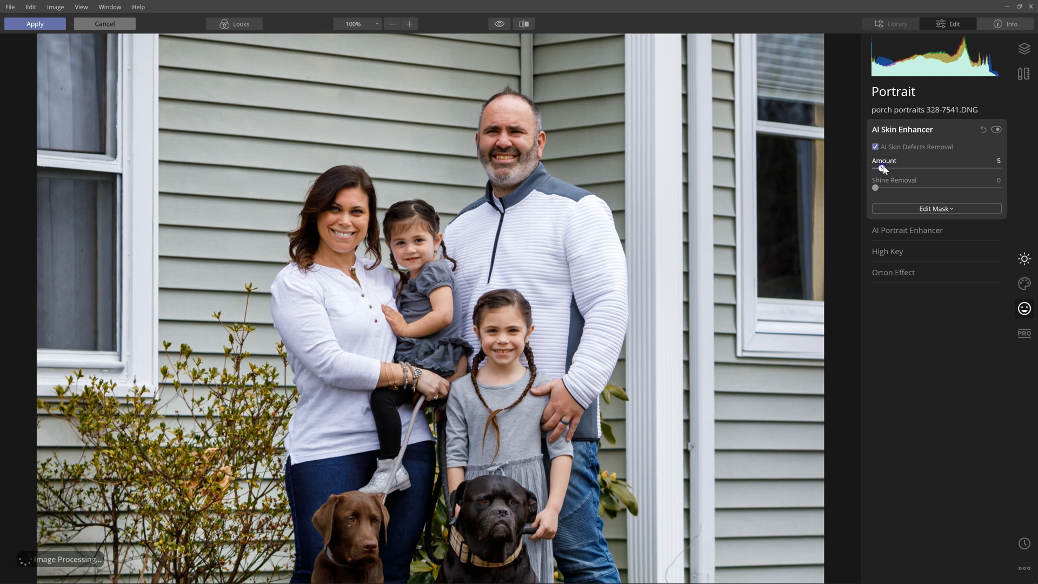
left_click(861, 212)
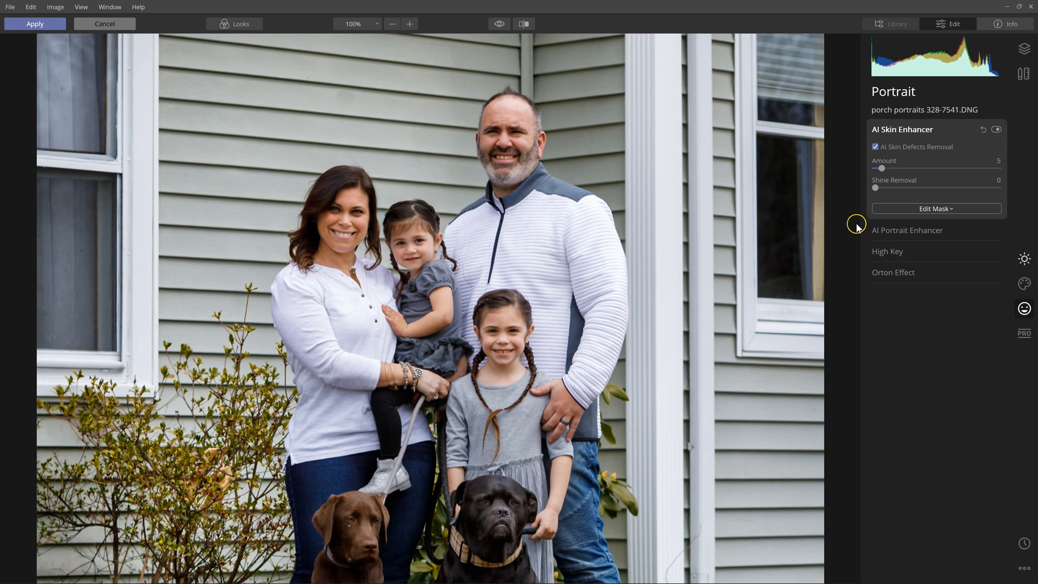
Set Face Light to 30 and Eye Enhancer to 43 in the AI Portrait Enhancer.
left_click(917, 231)
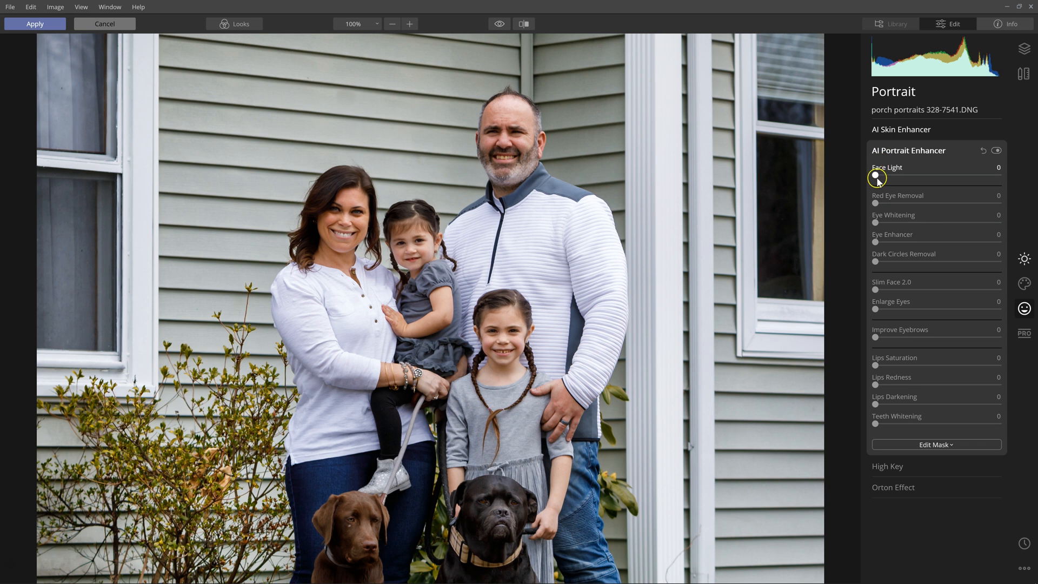
left_click_drag(876, 175, 919, 184)
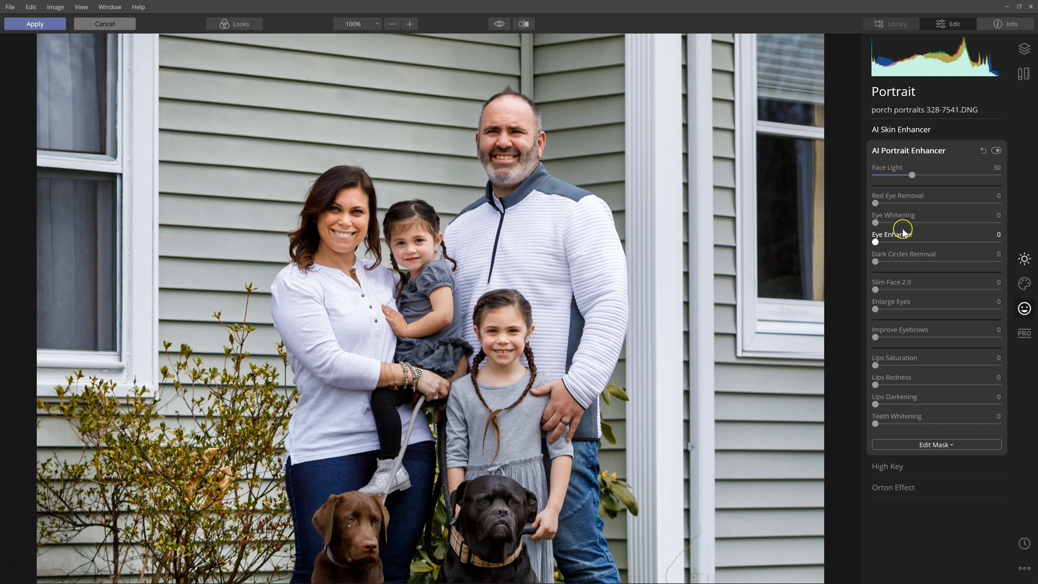
left_click_drag(875, 242, 930, 246)
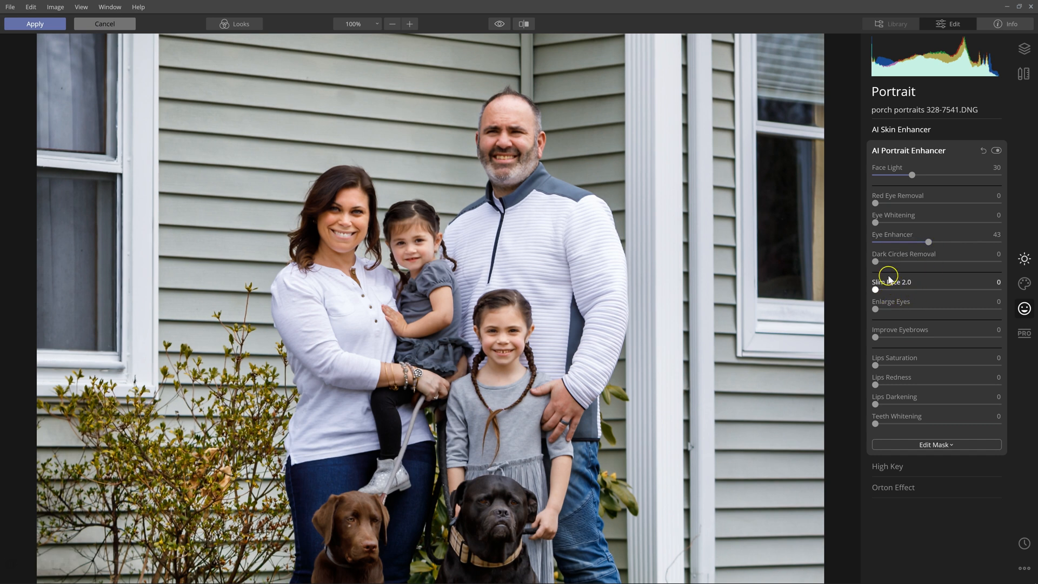
Set Dark Circles Removal to 71 in the AI Portrait Enhancer.
left_click_drag(876, 261, 885, 263)
left_click_drag(953, 264, 895, 269)
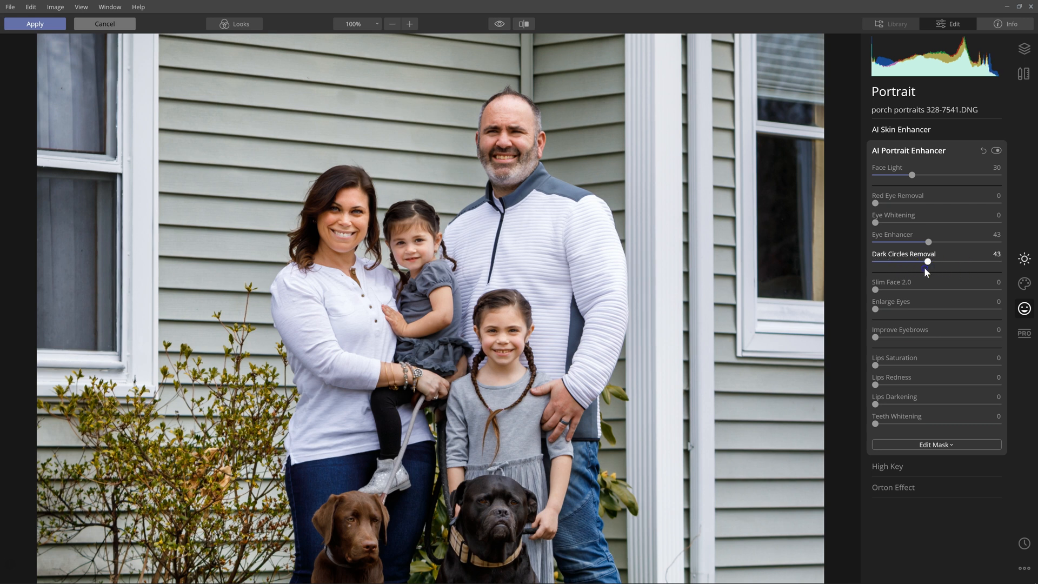
left_click_drag(874, 268, 962, 269)
mouse_move(876, 337)
left_mouse_down()
mouse_move(918, 338)
mouse_move(869, 343)
left_mouse_up()
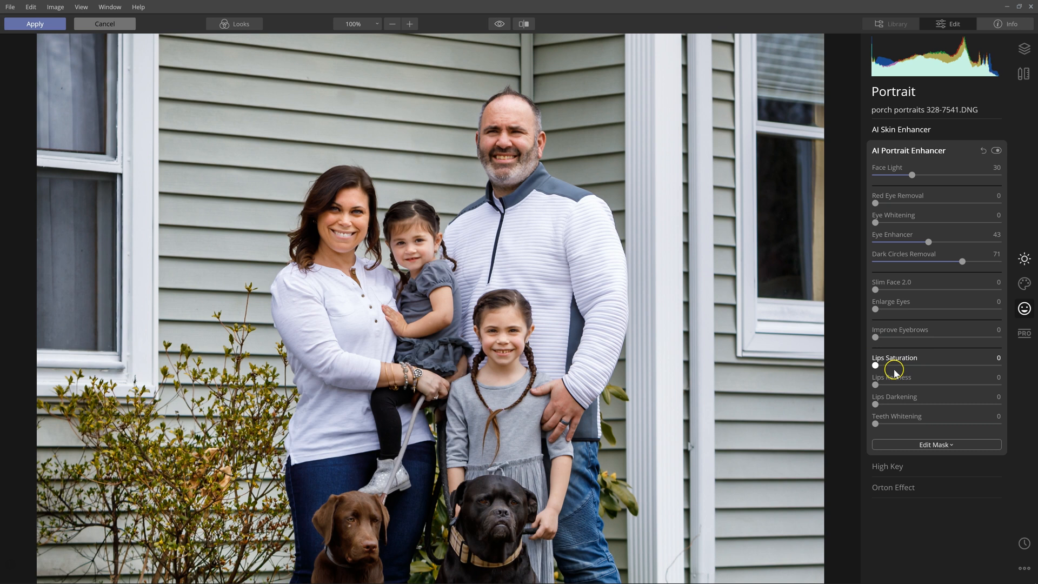
Set Lips Saturation to 16 and Lips Redness to 5 in the AI Portrait Enhancer.
mouse_move(876, 367)
left_mouse_down()
mouse_move(988, 365)
mouse_move(874, 366)
left_mouse_up()
left_click(970, 368)
left_click_drag(970, 367, 902, 368)
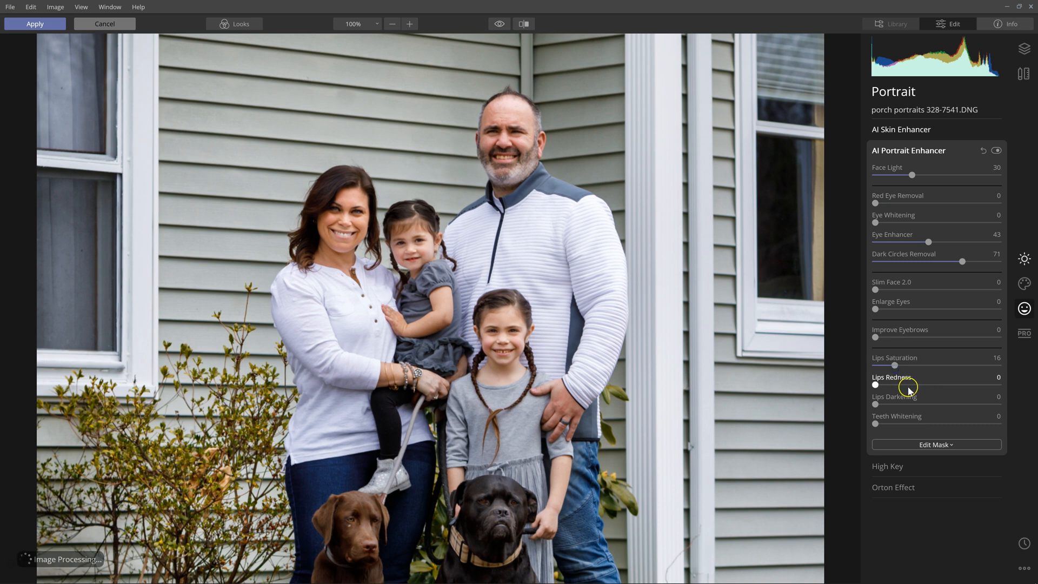
mouse_move(876, 386)
left_mouse_down()
mouse_move(946, 396)
mouse_move(883, 397)
left_mouse_up()
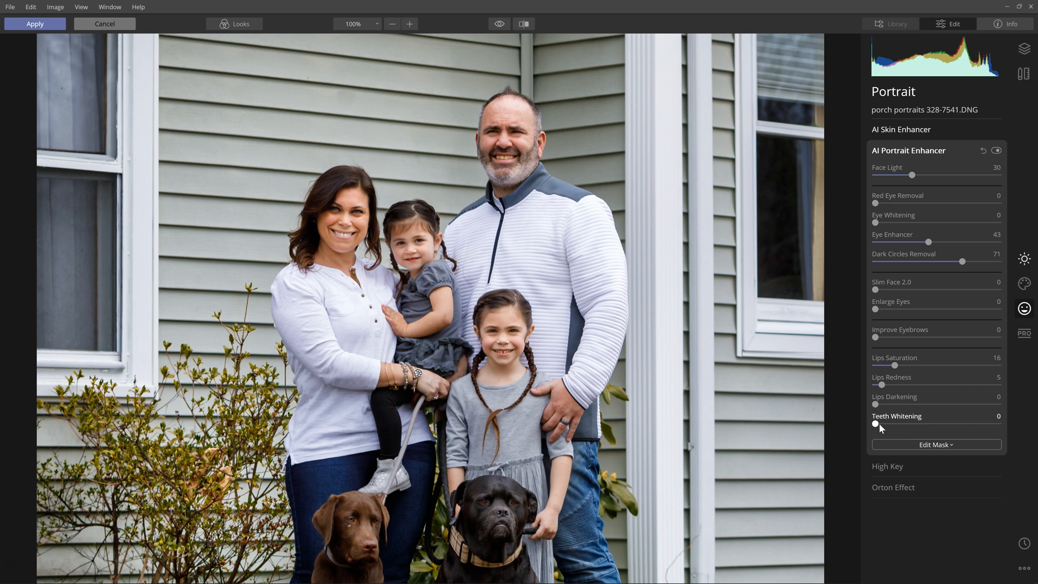
Set Teeth Whitening to 39 in the AI Portrait Enhancer.
left_click(878, 424)
left_click_drag(876, 423, 928, 424)
left_click(341, 244)
mouse_move(919, 424)
left_mouse_down()
mouse_move(873, 425)
mouse_move(983, 426)
mouse_move(888, 425)
mouse_move(918, 425)
left_mouse_up()
Compare the portrait before and after the enhancements, checking the changes to the faces.
left_click(506, 32)
left_click(502, 27)
left_click(500, 26)
left_click(500, 26)
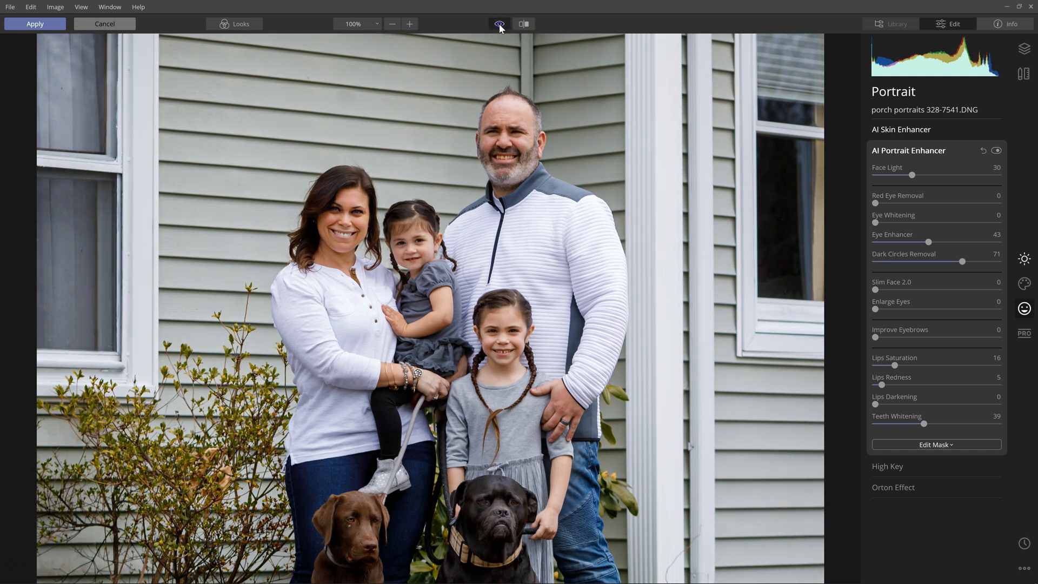
left_click(500, 25)
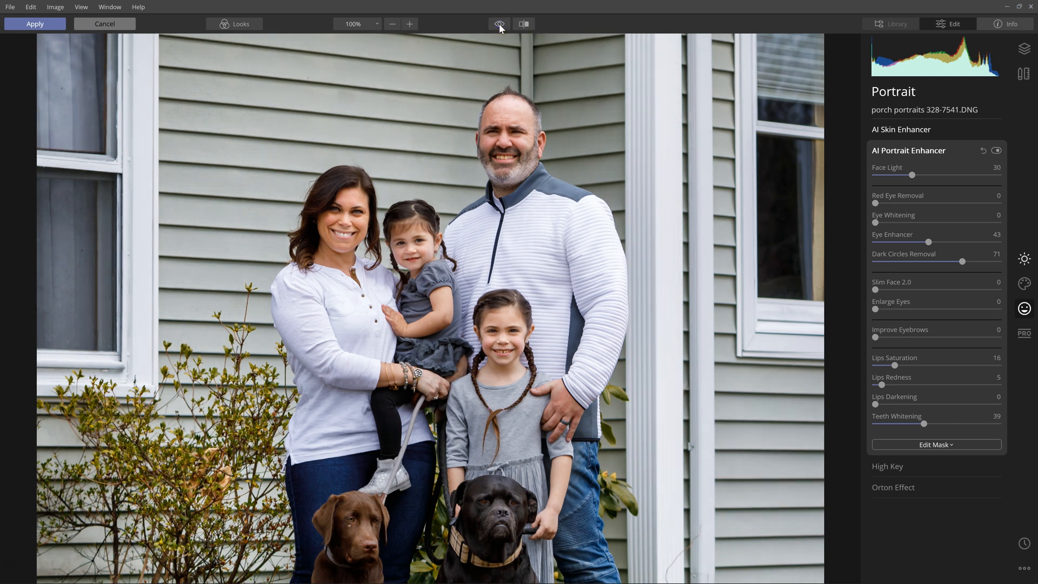
left_click(498, 24)
left_click(499, 23)
left_click(499, 24)
left_click(498, 23)
left_click(498, 24)
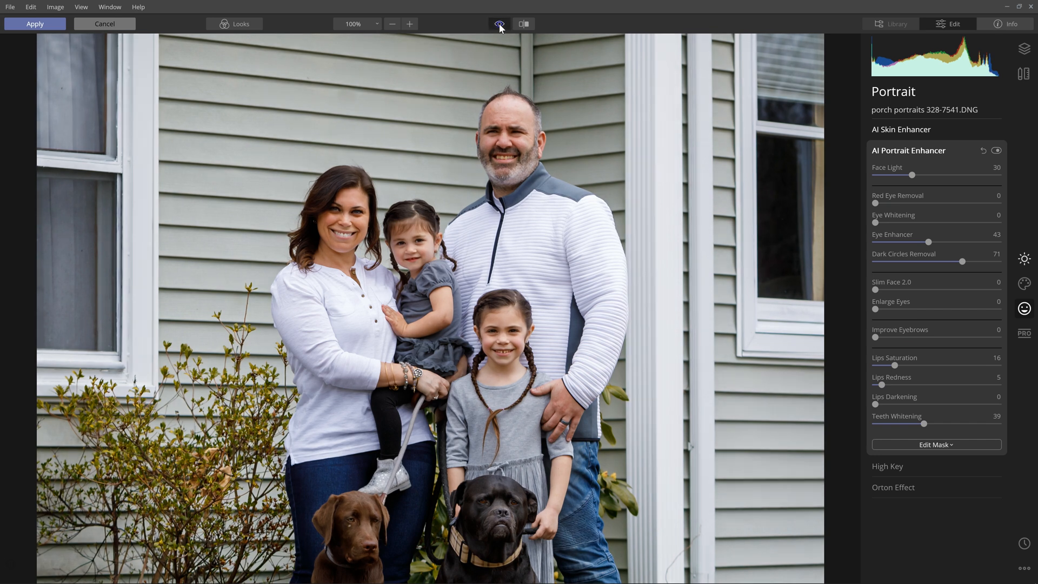
left_click(498, 24)
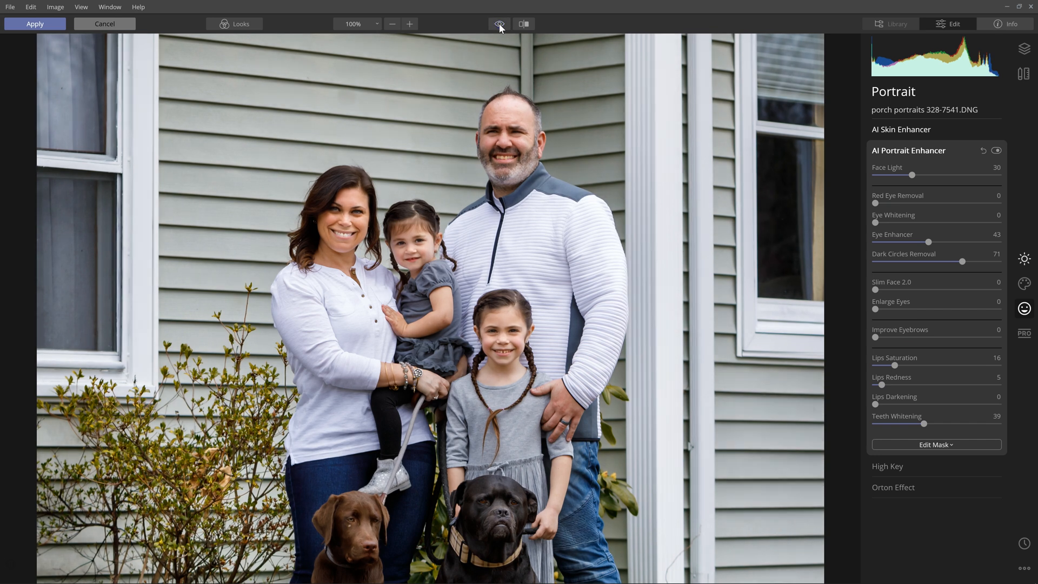
left_click(500, 25)
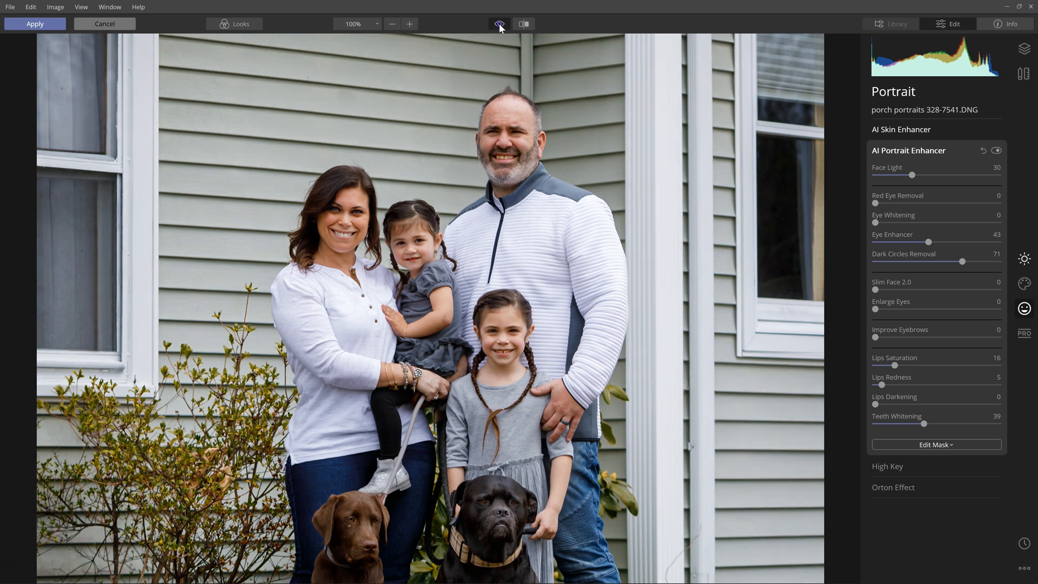
left_click(500, 25)
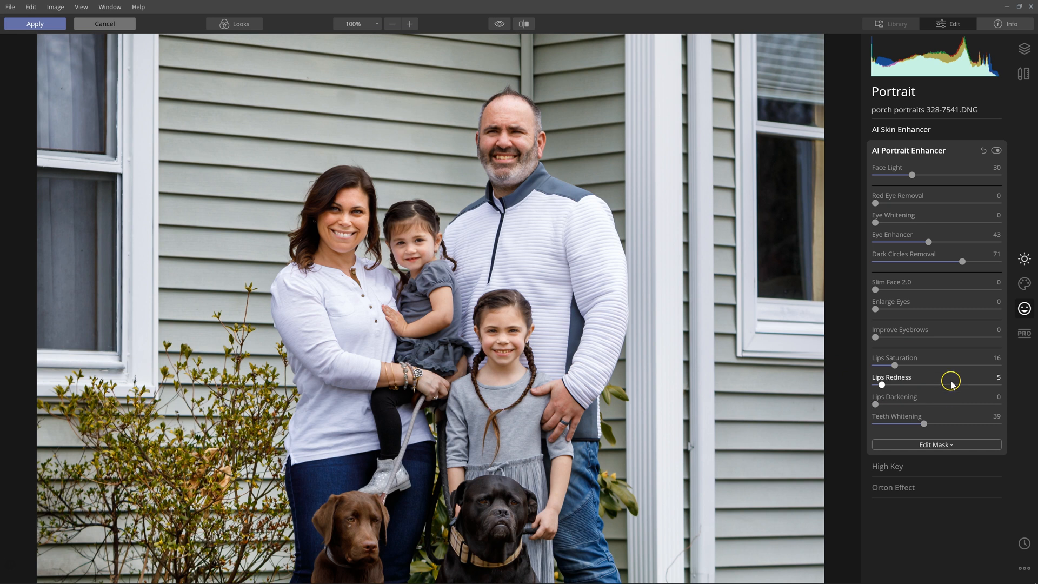
Use the Erase tool to remove the lower part of the older girl's braid beside the man's hand.
left_click(968, 485)
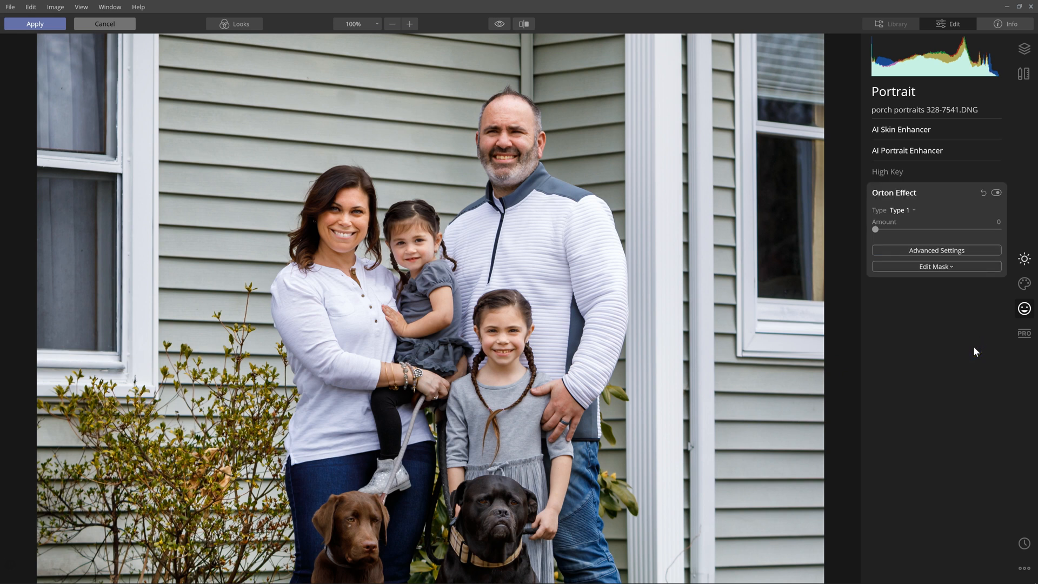
left_click(1025, 76)
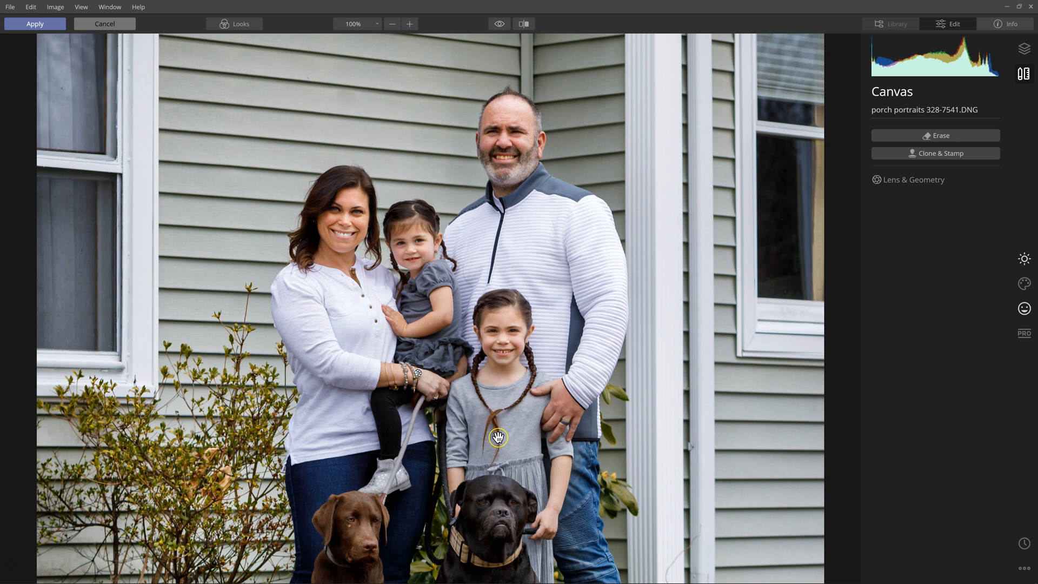
left_click(524, 398)
left_click(537, 377)
scroll(546, 397, "up", 3)
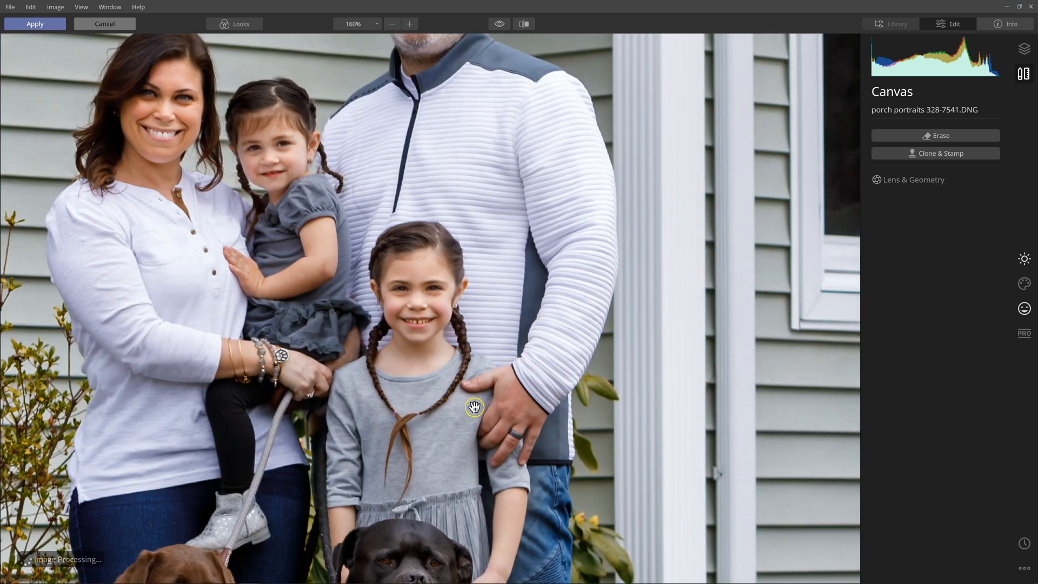
scroll(475, 407, "up", 2)
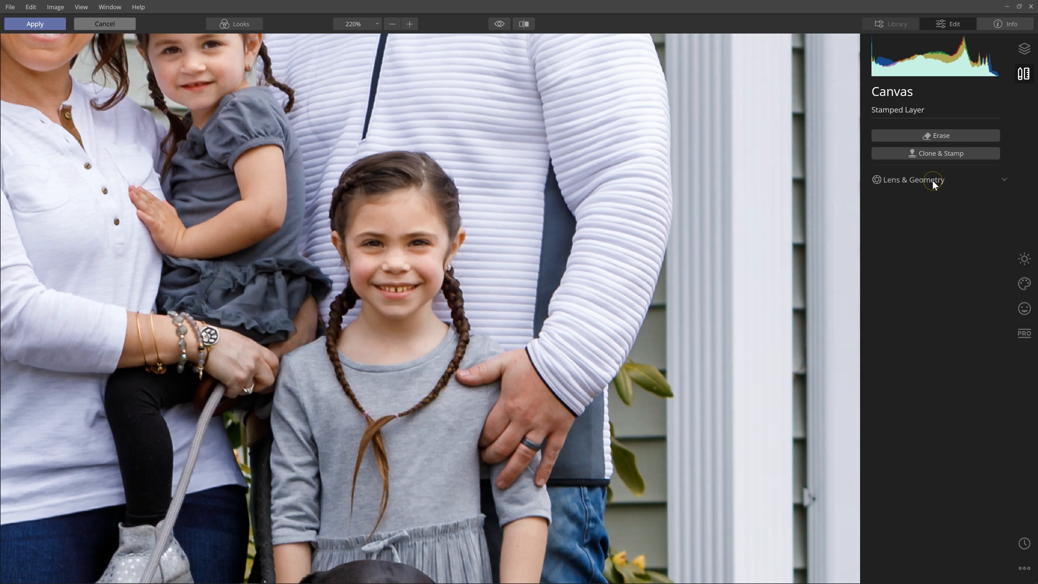
left_click(941, 136)
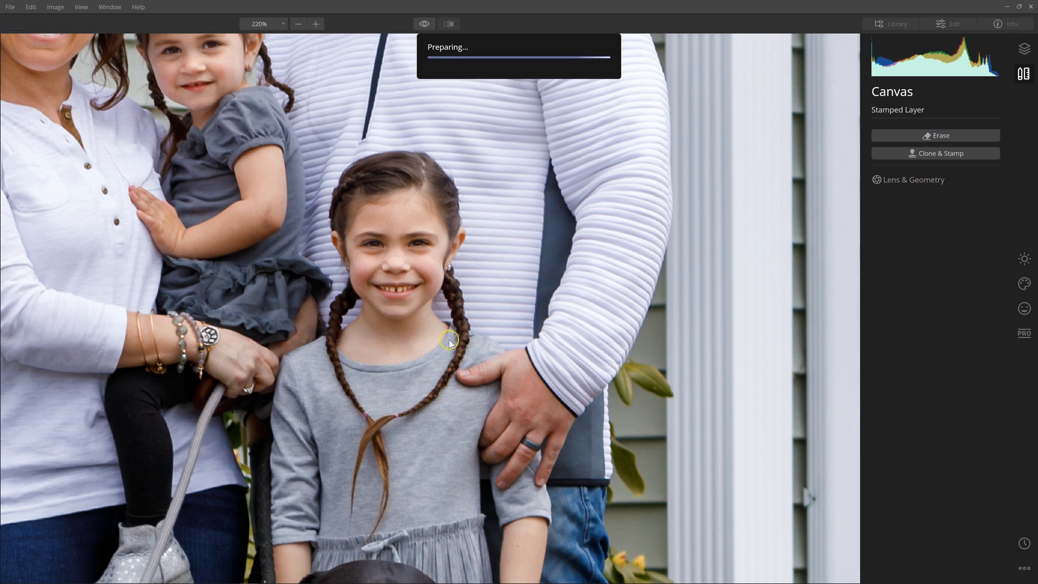
left_click_drag(537, 368, 531, 391)
left_click_drag(531, 390, 525, 396)
right_click(547, 373)
left_click(290, 42)
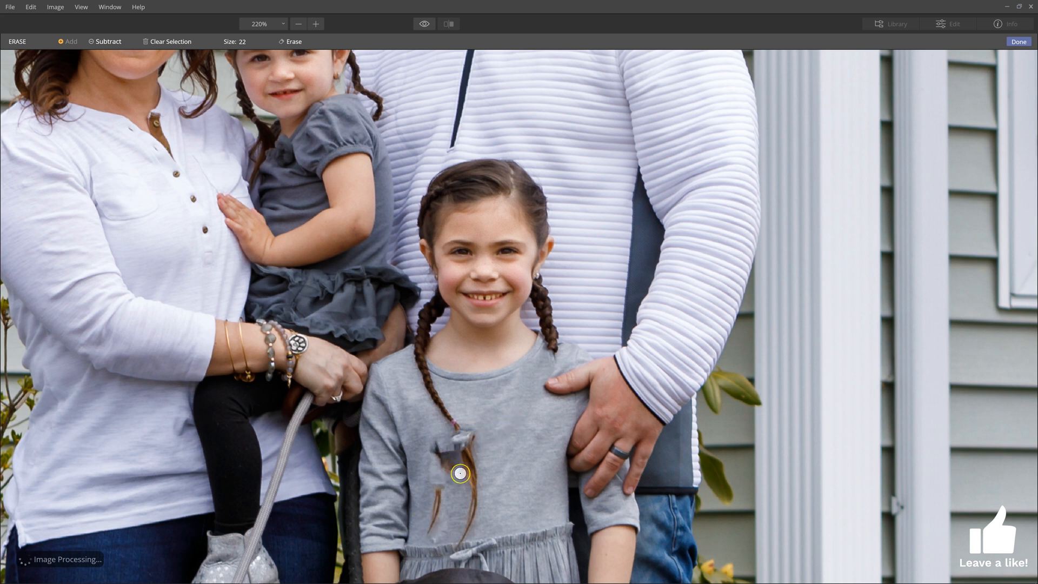
Erase the end of the other braid and the loose hair remnants in the middle of the girl's dress.
scroll(468, 457, "up", 3)
mouse_move(458, 415)
left_mouse_down()
mouse_move(472, 439)
mouse_move(458, 464)
left_mouse_up()
left_click(297, 43)
left_click(301, 43)
mouse_move(411, 495)
left_mouse_down()
mouse_move(414, 528)
mouse_move(413, 427)
left_mouse_up()
left_click(295, 41)
mouse_move(433, 465)
left_mouse_down()
mouse_move(422, 404)
mouse_move(403, 497)
left_mouse_up()
left_click(287, 42)
left_click(292, 43)
left_click_drag(476, 422, 448, 415)
left_click(292, 43)
left_click_drag(480, 446, 418, 435)
left_click(292, 42)
Brush over and erase more of the stray hair strands low on the dress, including a small leftover spot.
scroll(452, 486, "down", 3)
left_click_drag(430, 521, 442, 487)
left_click(293, 42)
mouse_move(421, 551)
left_mouse_down()
mouse_move(445, 482)
mouse_move(446, 509)
left_mouse_up()
left_click(292, 43)
left_click(292, 42)
scroll(500, 406, "up", 4)
left_click_drag(639, 204, 642, 226)
left_click(292, 42)
scroll(529, 422, "down", 3)
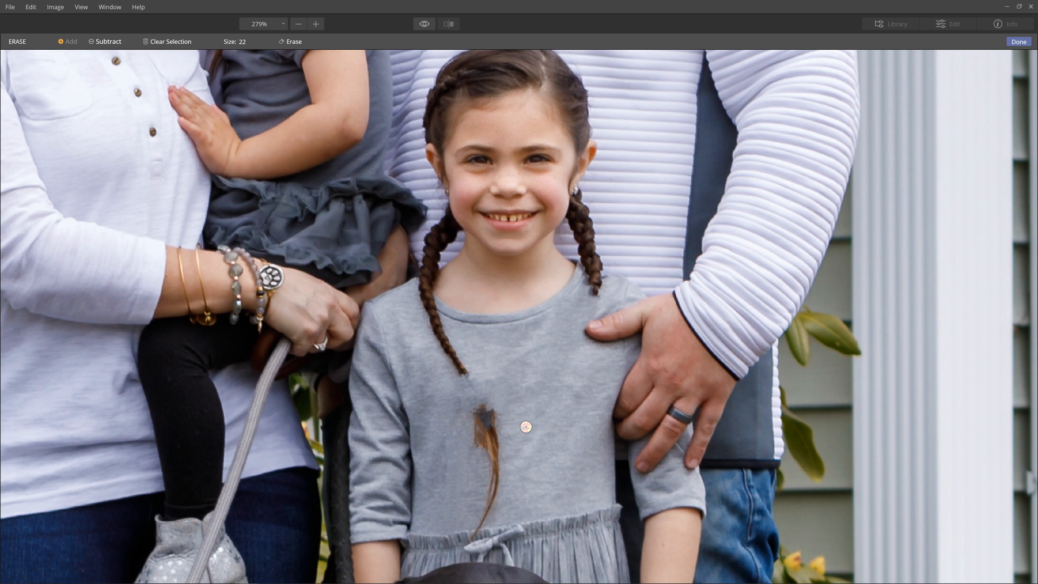
scroll(526, 427, "down", 1)
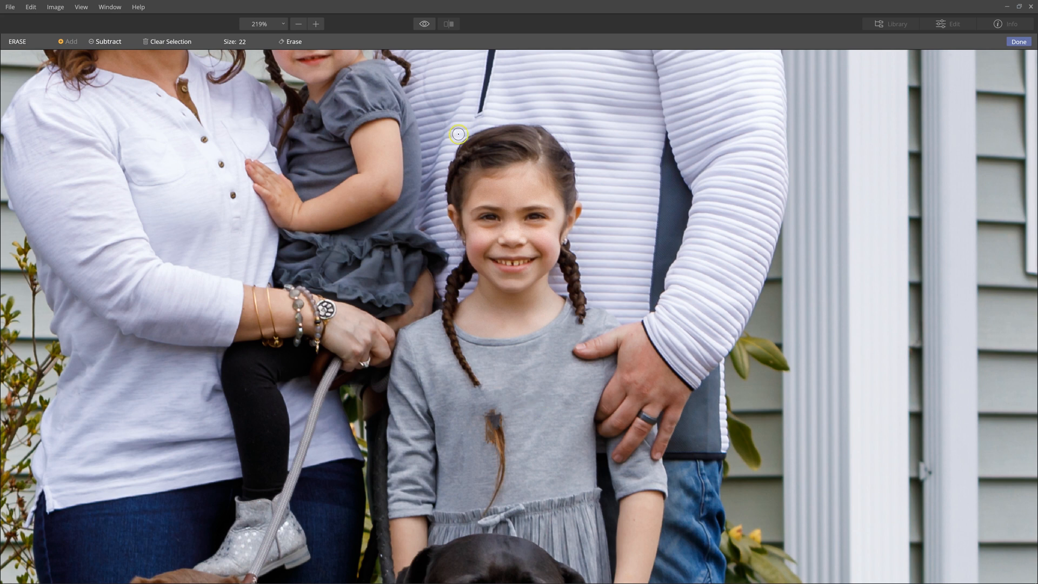
Finish erasing and apply all edits to return the portrait to Photoshop.
left_click(1014, 43)
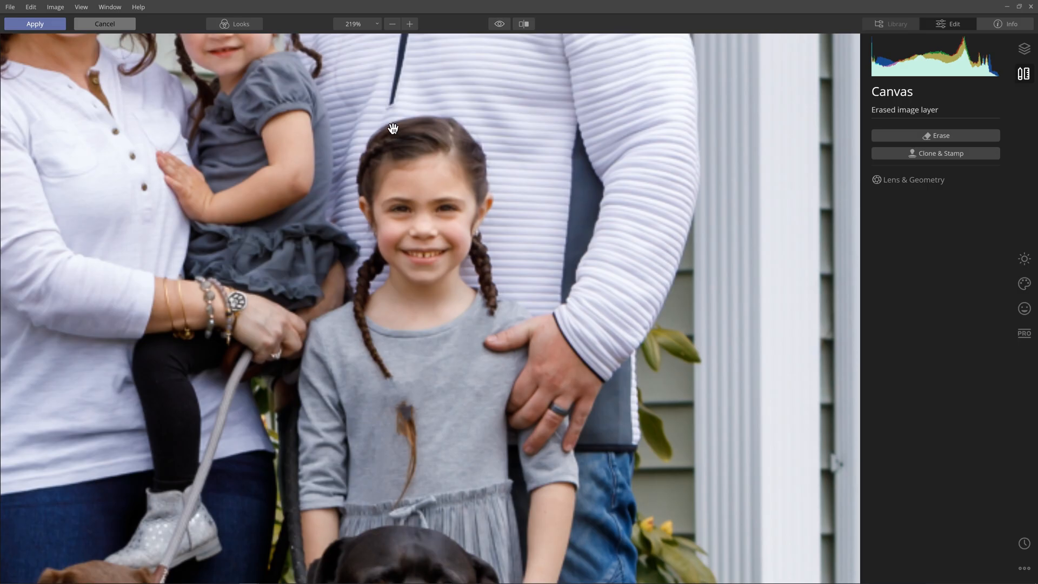
left_click(31, 25)
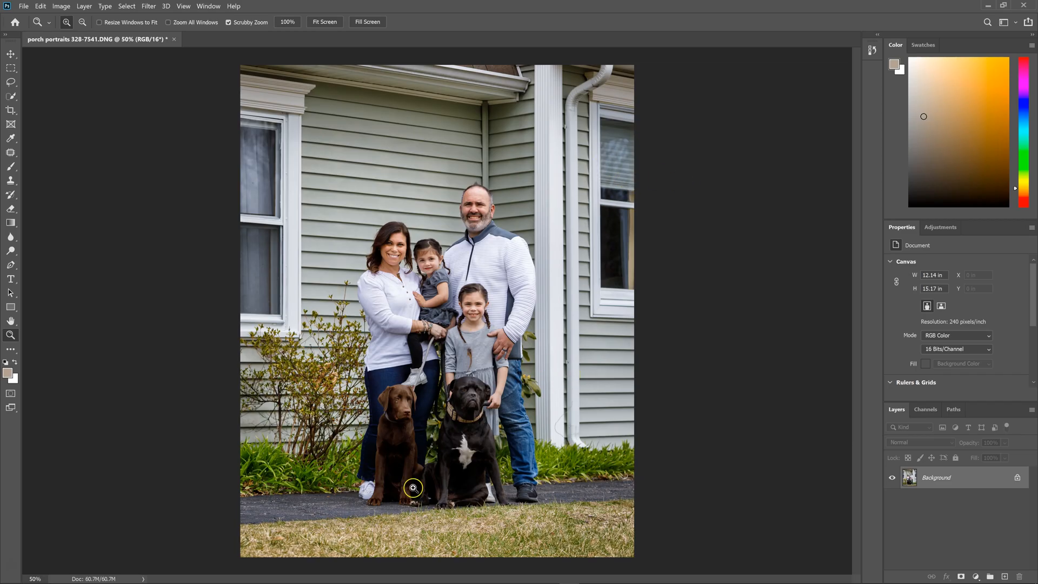
Copy the photo from porch portraits 328-7541-2 into the porch portraits 328-7541.DNG document as a new layer with the Move tool.
mouse_move(380, 581)
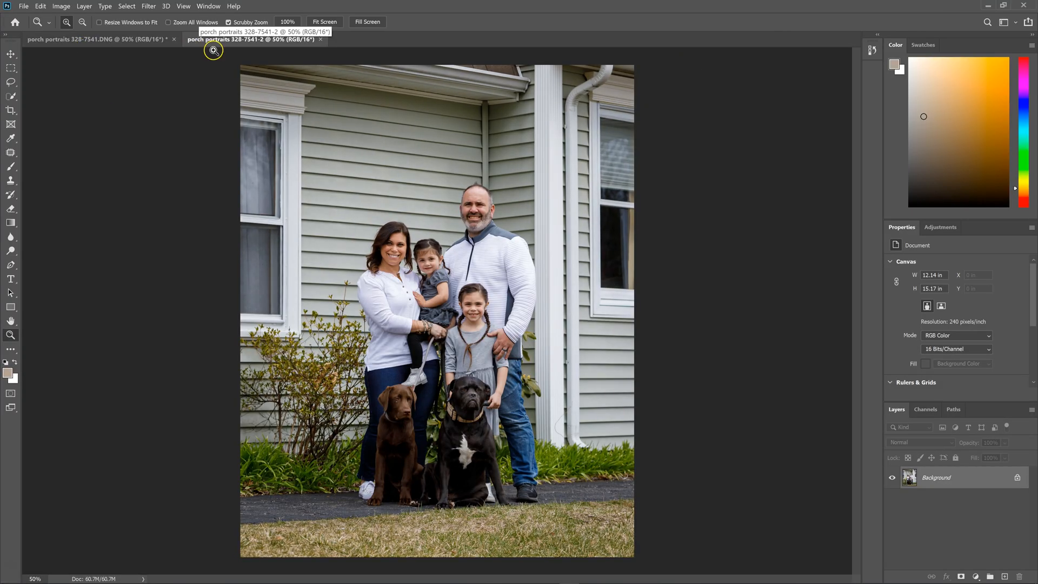
left_click(9, 55)
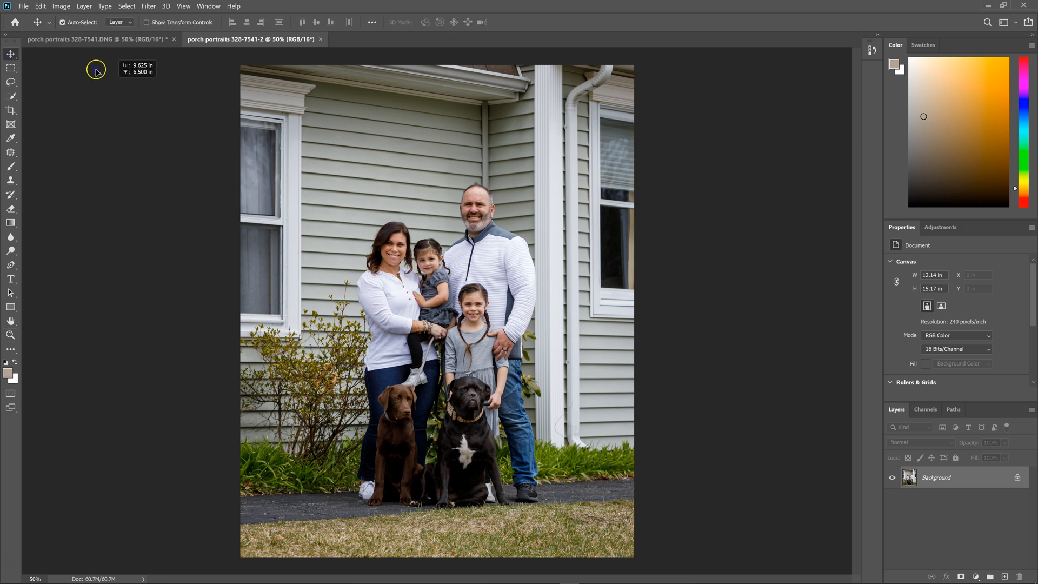
left_click(86, 41)
left_click_drag(86, 42, 464, 364)
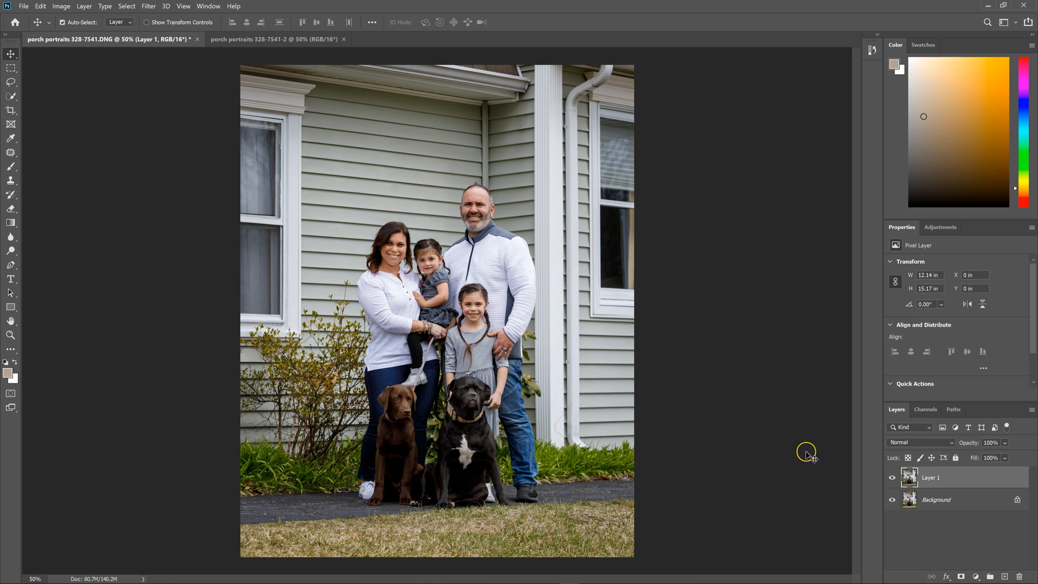
right_click(958, 498)
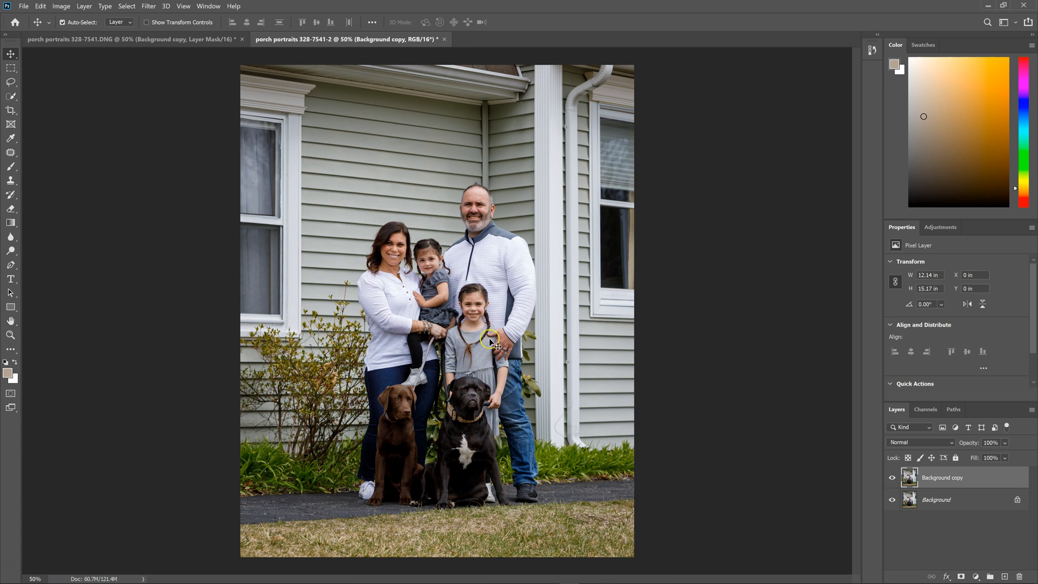
Outline the girl's braid beside the man's hand, including its loose hair end, with the Content-Aware Move tool.
left_click(10, 335)
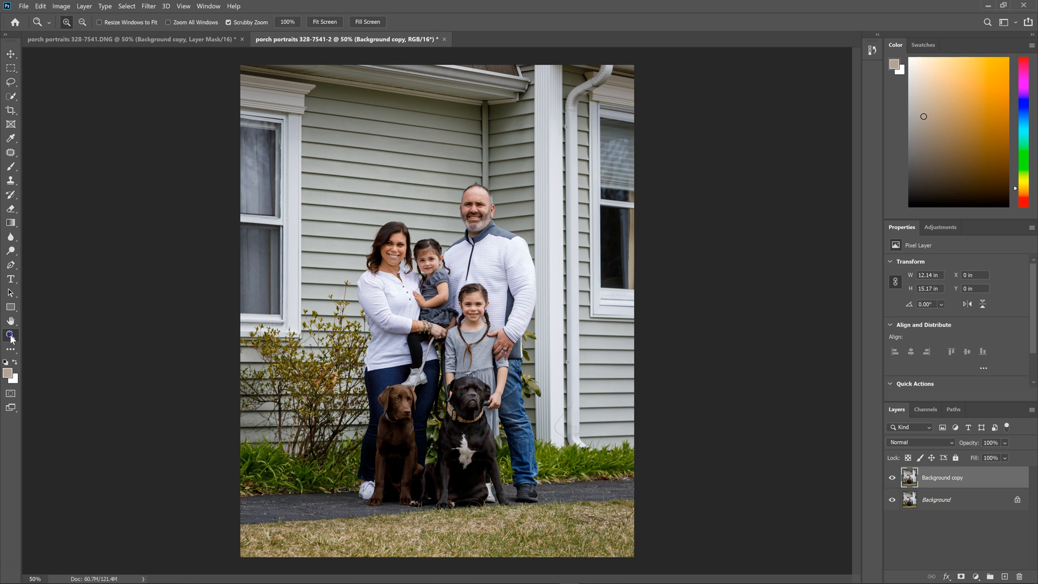
left_click(486, 343)
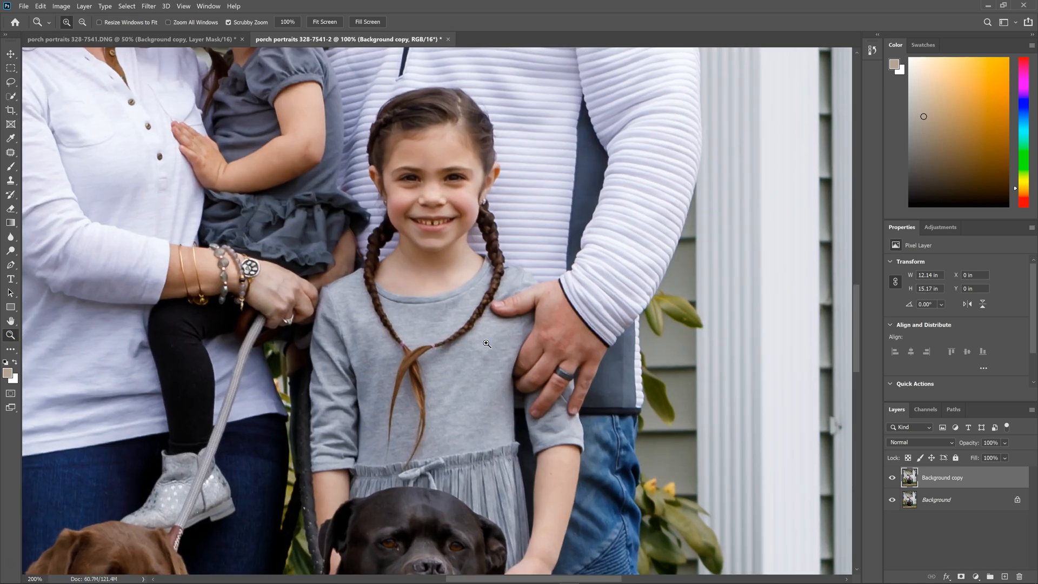
left_click(9, 153)
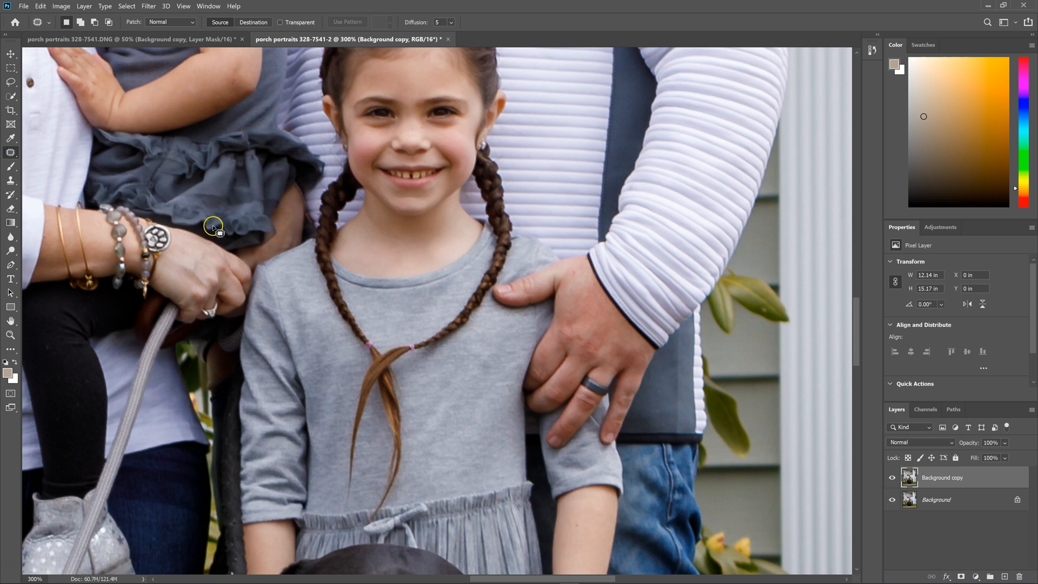
right_click(10, 153)
left_click(96, 183)
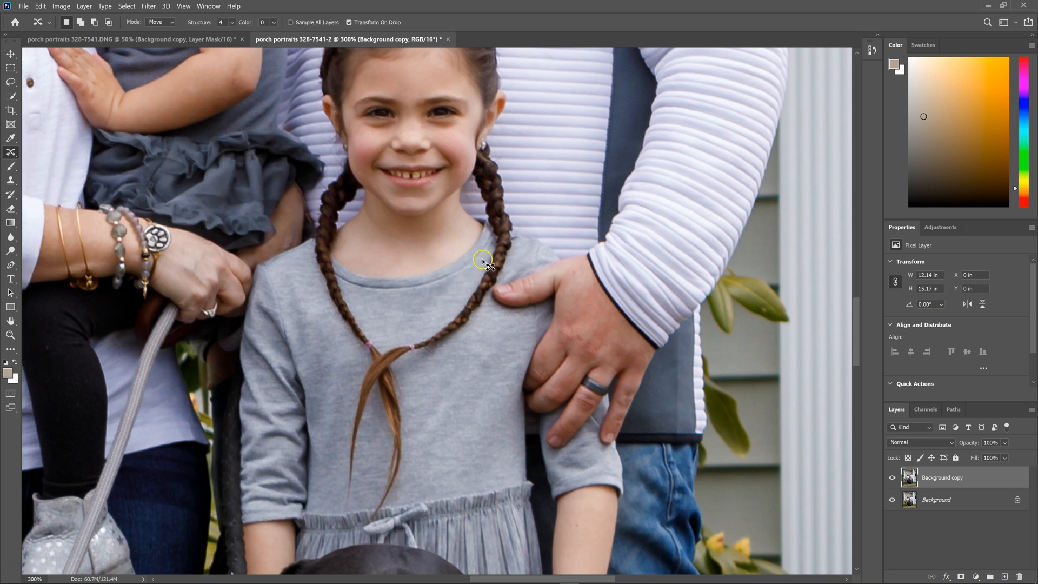
mouse_move(491, 250)
left_mouse_down()
mouse_move(466, 289)
mouse_move(389, 346)
mouse_move(348, 429)
mouse_move(492, 293)
left_mouse_up()
left_click_drag(504, 248, 493, 248)
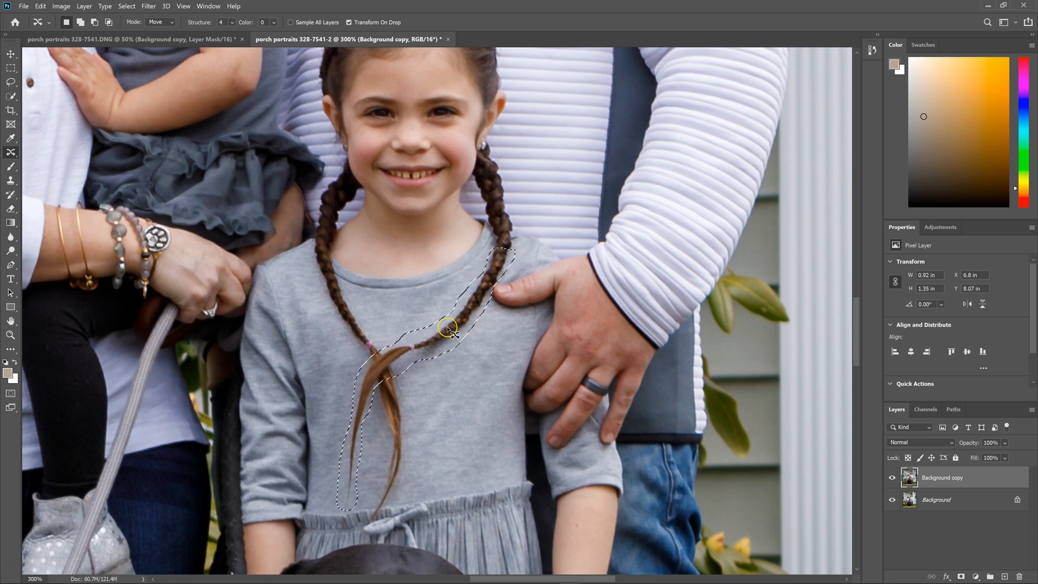
Try to move the outlined braid with Content-Aware Move, flipping it horizontally and rotating it to hang down the dress.
left_click_drag(452, 332, 485, 365)
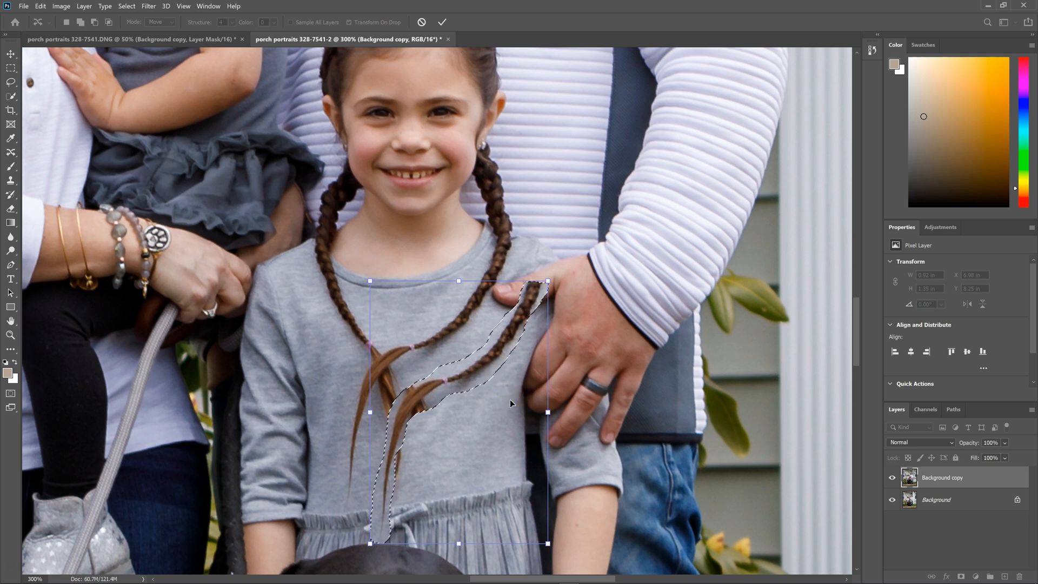
left_click(506, 398)
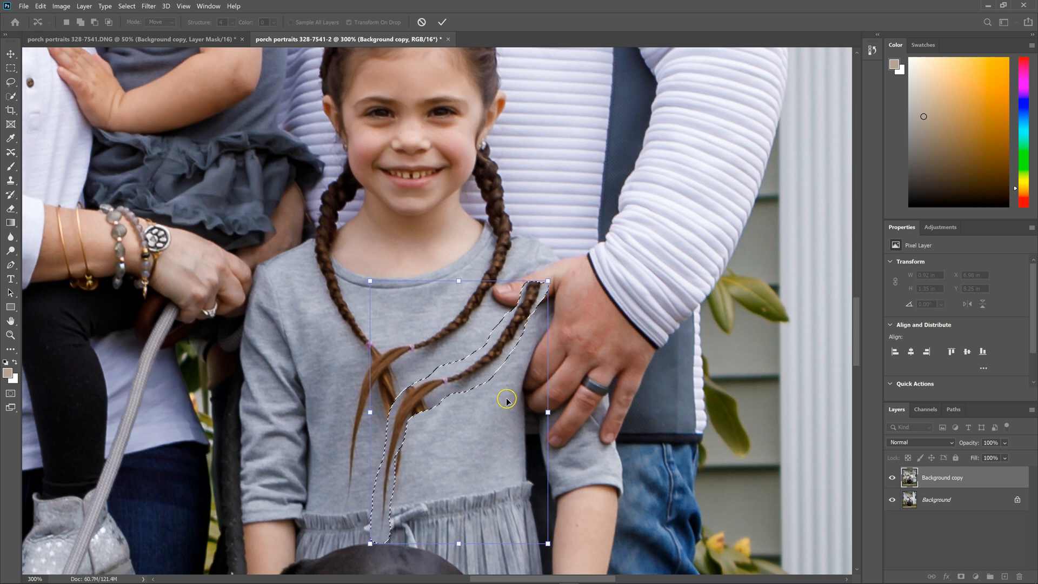
right_click(508, 399)
left_click(540, 393)
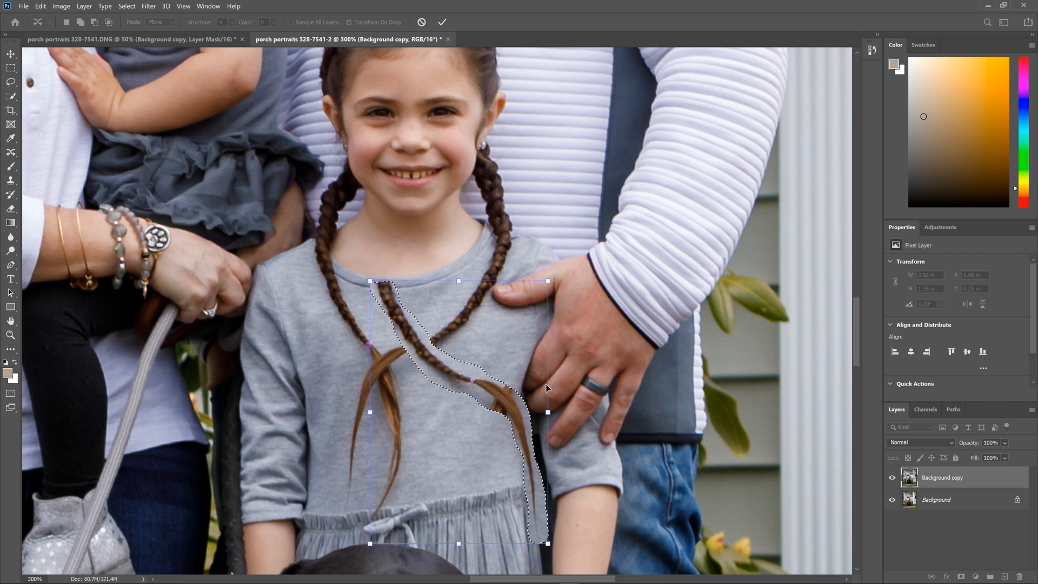
left_click(445, 404)
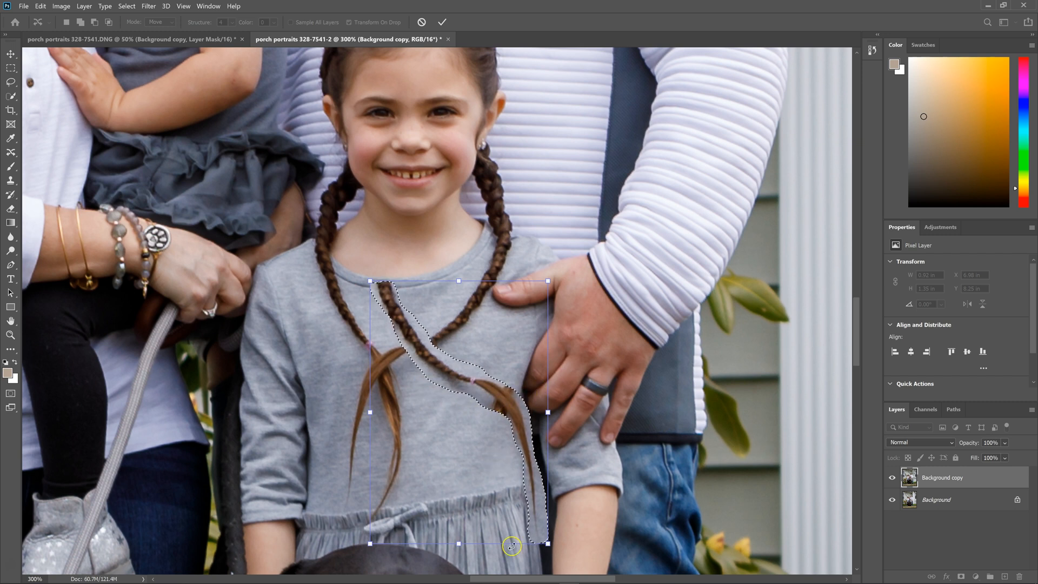
left_click_drag(538, 557, 444, 555)
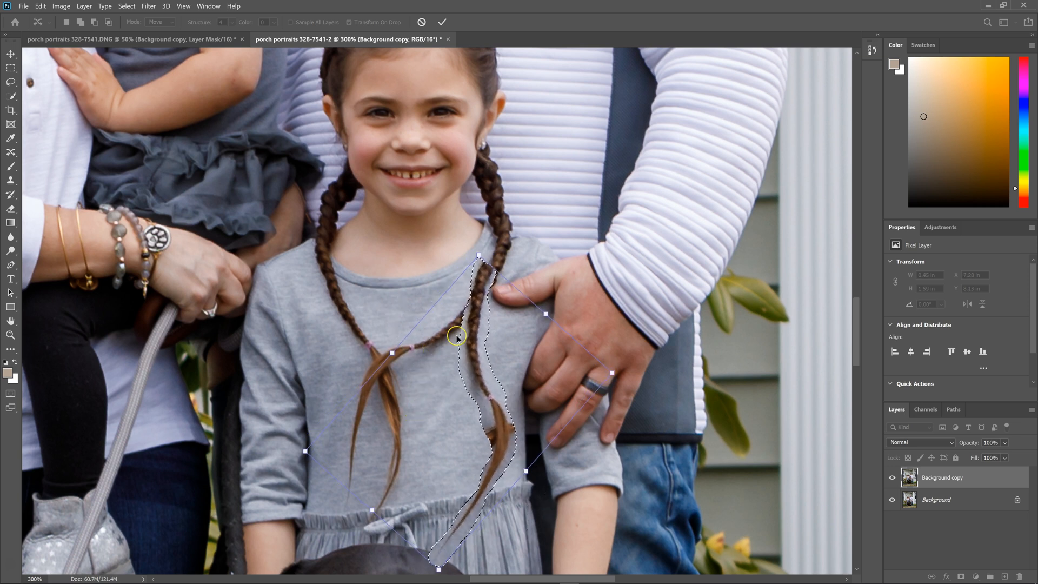
left_click_drag(502, 311, 514, 295)
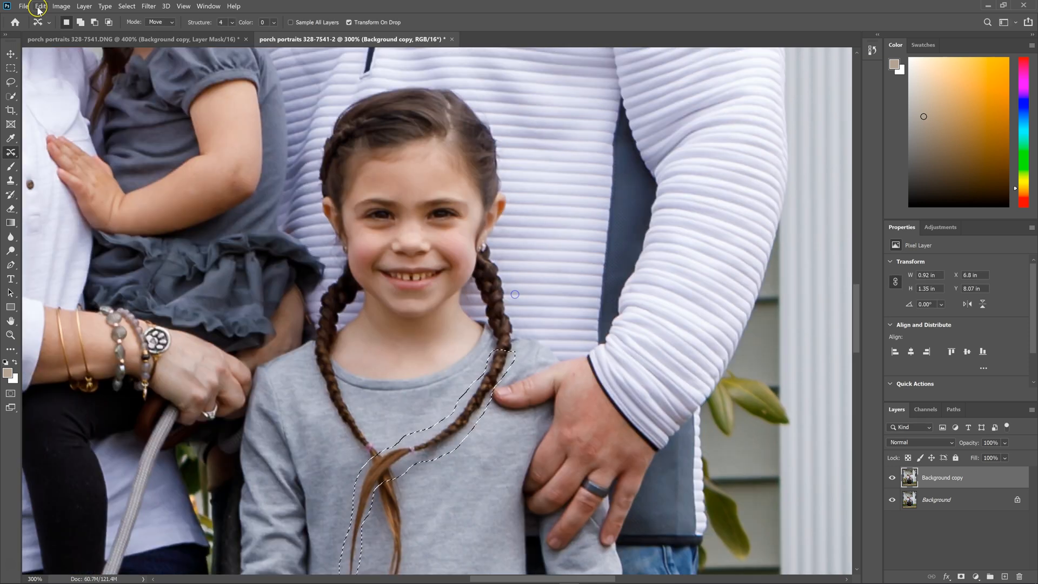
Copy the outlined braid and paste it as a new layer into the porch portraits 328-7541.DNG document.
left_click(41, 6)
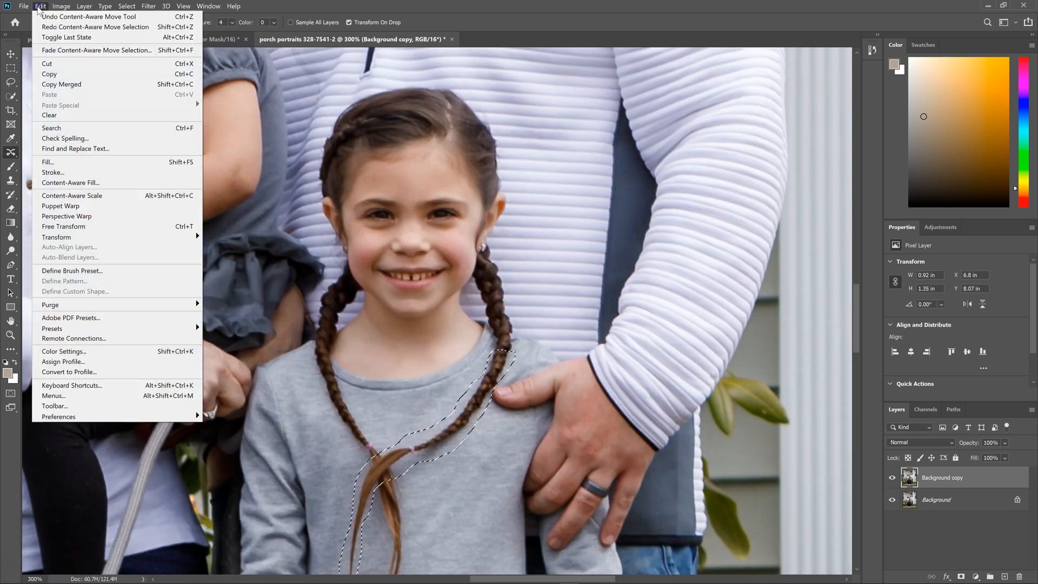
left_click(53, 74)
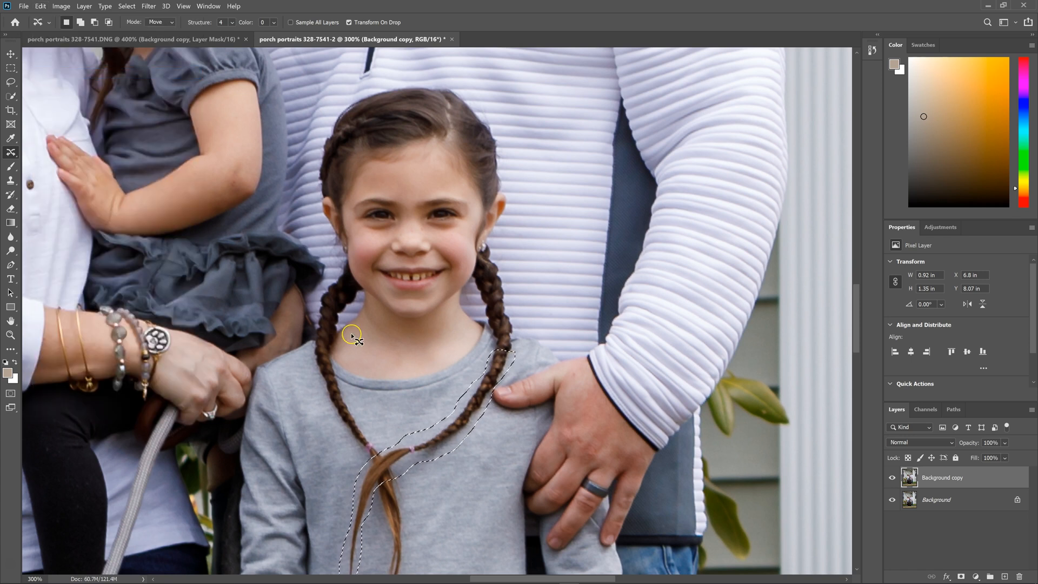
left_click(153, 40)
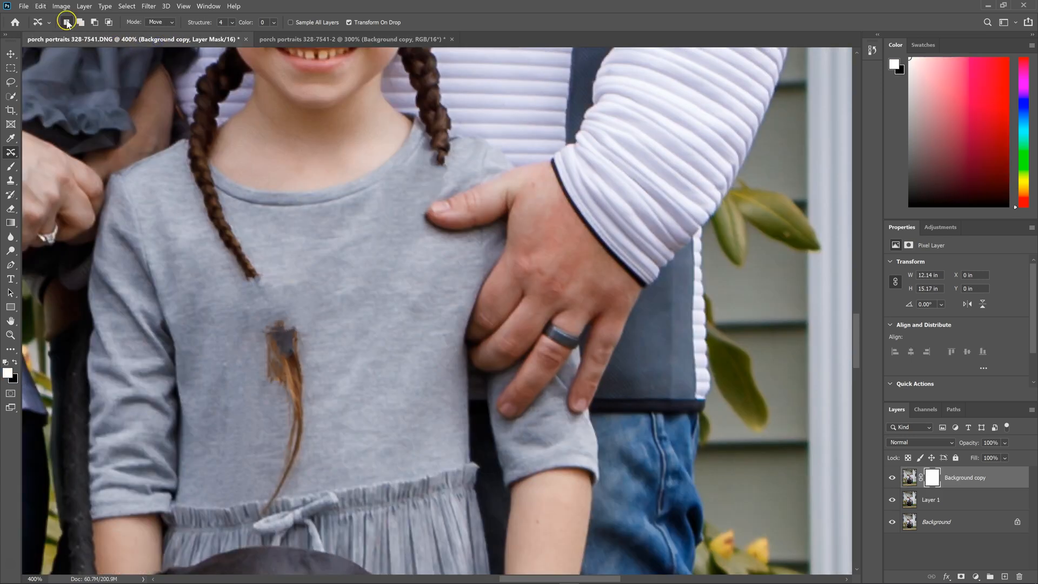
left_click(41, 7)
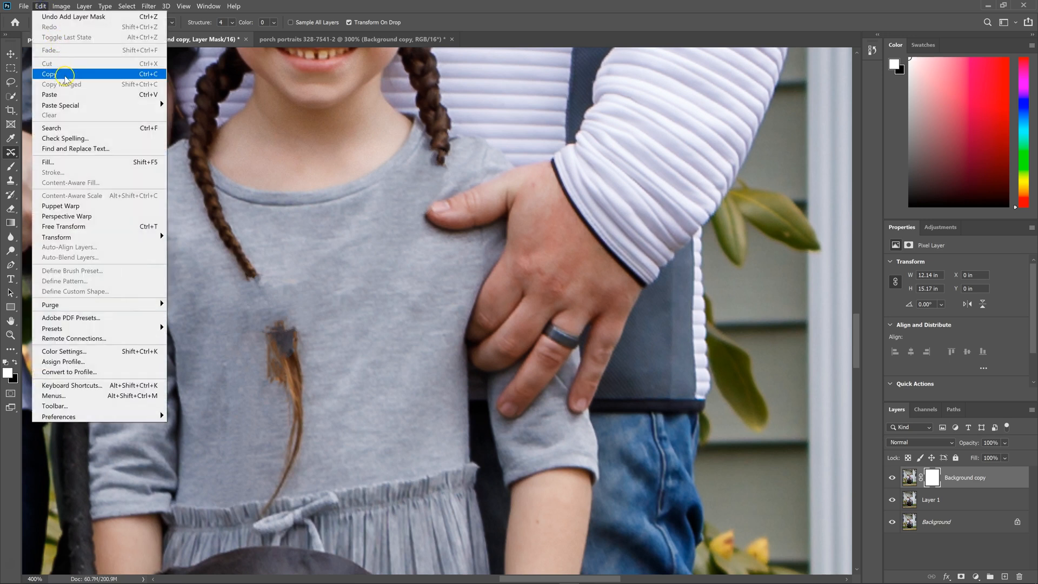
left_click(58, 93)
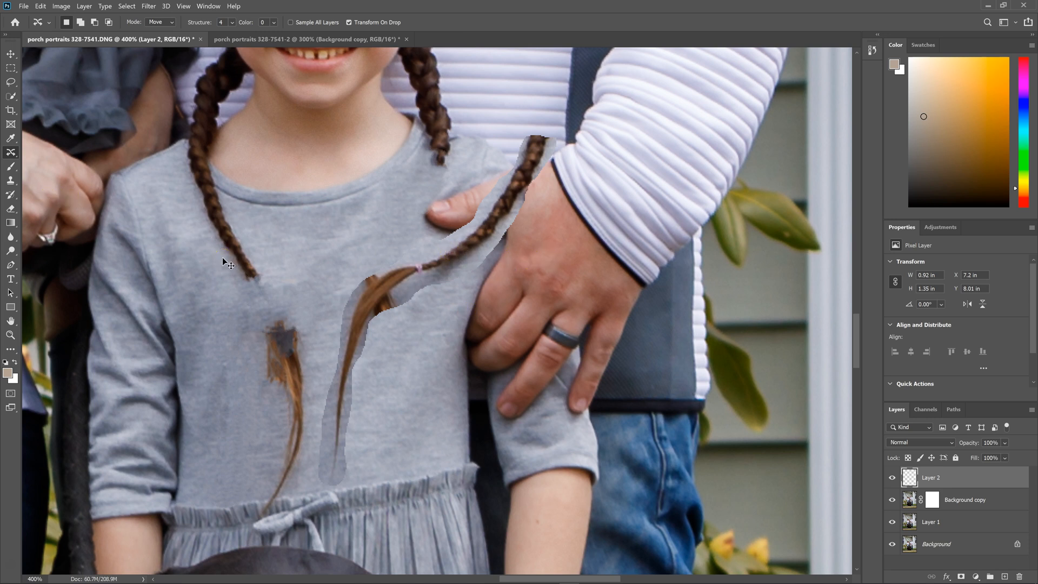
Flip the pasted braid horizontally, then rotate and move it so it continues the cut braid beside the man's thumb.
key("ctrl+t")
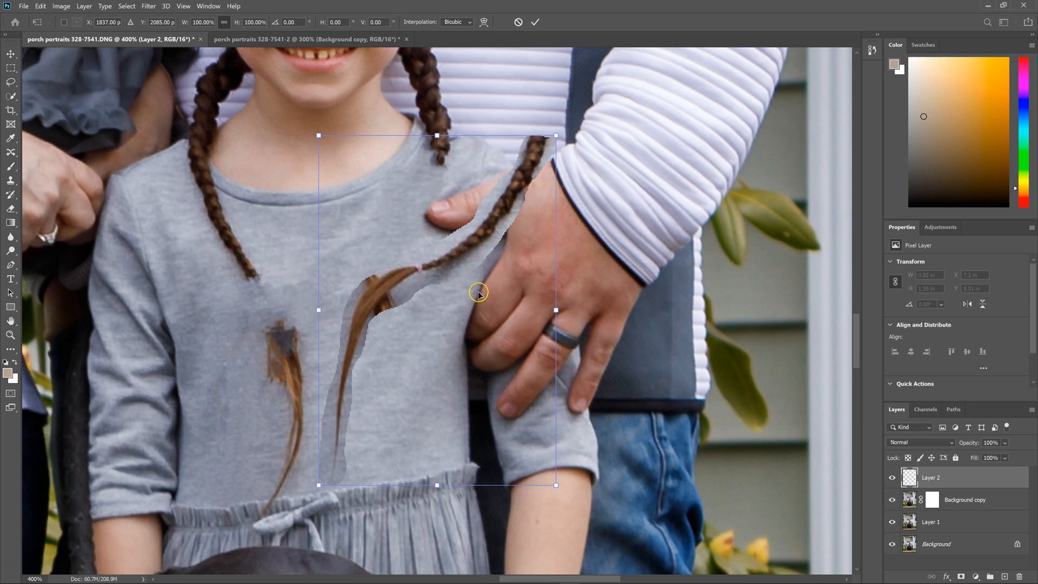
right_click(484, 288)
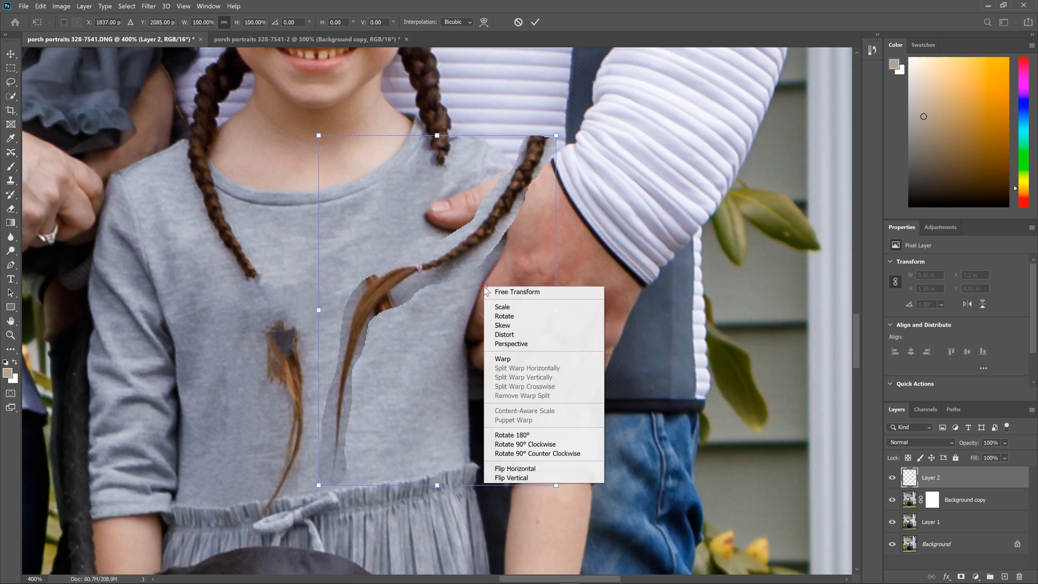
left_click(547, 469)
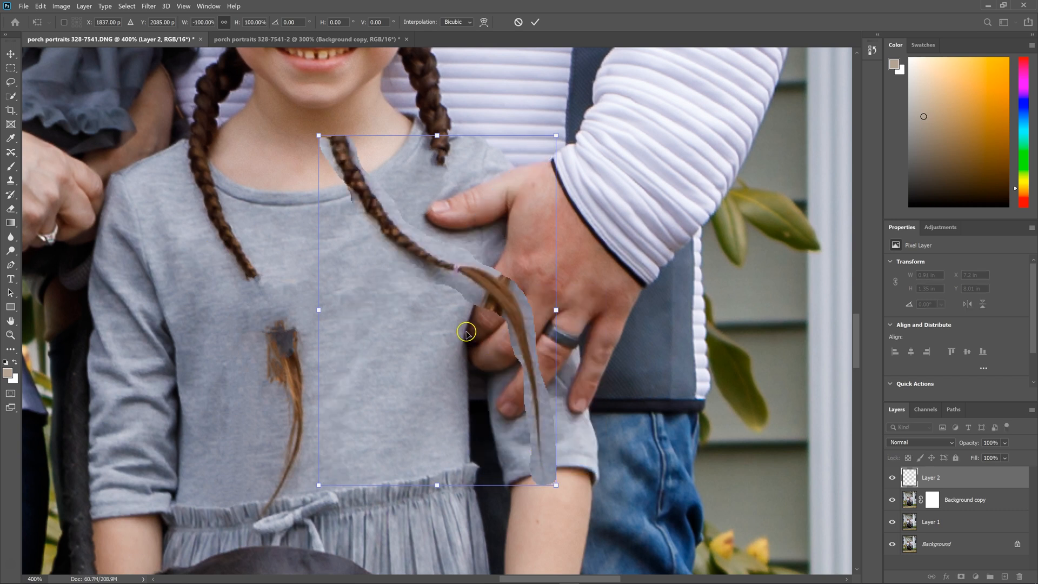
left_click_drag(568, 494, 444, 511)
left_click_drag(475, 327, 456, 365)
left_click_drag(433, 556, 397, 555)
left_click_drag(431, 390, 400, 391)
key("Return")
Set the pasted braid layer's blend mode to Darken and add a layer mask to it.
left_click(921, 442)
left_click(894, 346)
left_click(960, 577)
scroll(445, 225, "up", 1)
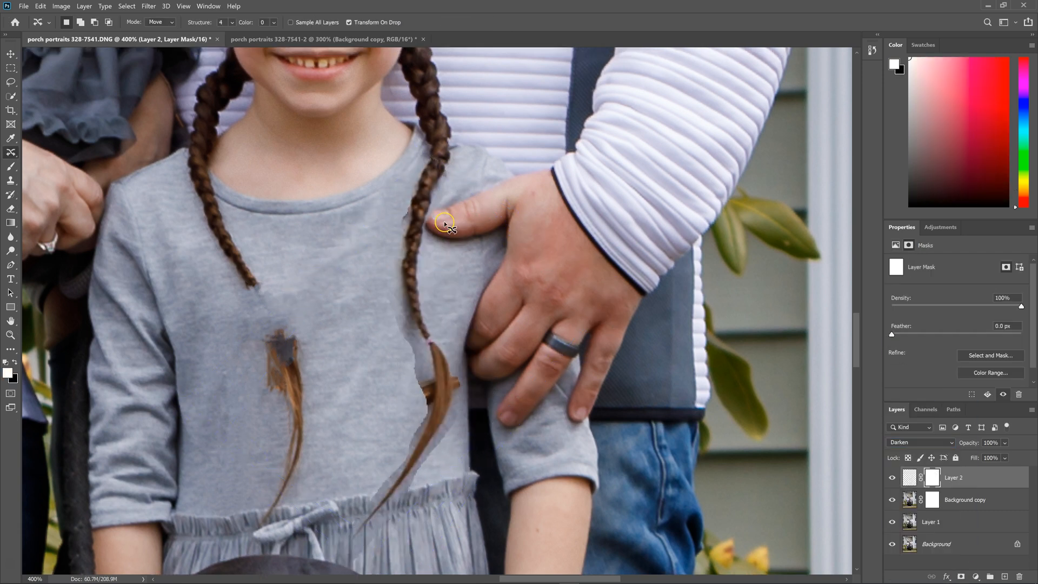
Paint black on the layer mask with a soft 18 px brush to hide fabric remnants around the pasted braid, and compare the layer's effect.
left_click(10, 167)
left_click(14, 362)
left_click(78, 22)
left_click_drag(85, 58, 65, 59)
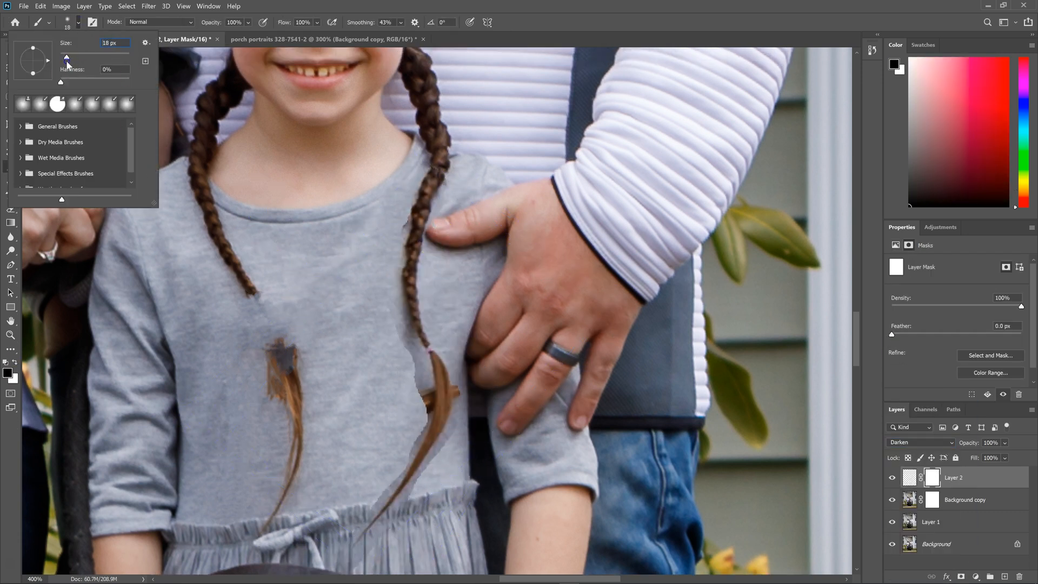
left_click(412, 177)
mouse_move(413, 177)
left_mouse_down()
mouse_move(414, 203)
mouse_move(465, 190)
left_mouse_up()
key("x")
left_click(892, 478)
left_click(892, 478)
Raise the brush smoothing and continue masking the edge of the pasted braid on the dress.
left_click(401, 22)
left_click_drag(414, 37, 447, 36)
key("x")
mouse_move(387, 287)
left_mouse_down()
mouse_move(398, 223)
mouse_move(423, 175)
left_mouse_up()
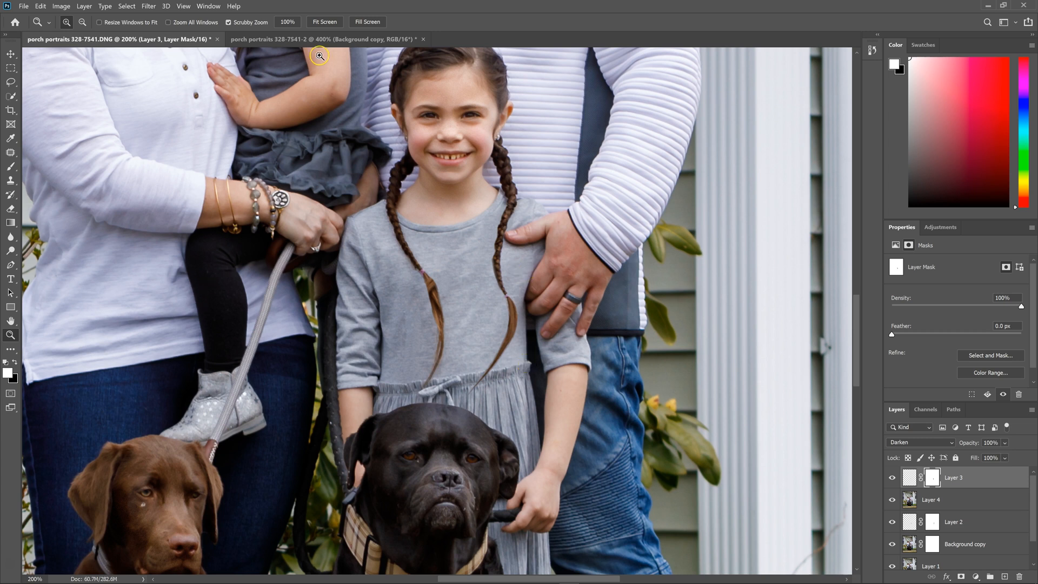
Review the whole portrait and examine both rebuilt braids on the dress up close.
left_click(324, 22)
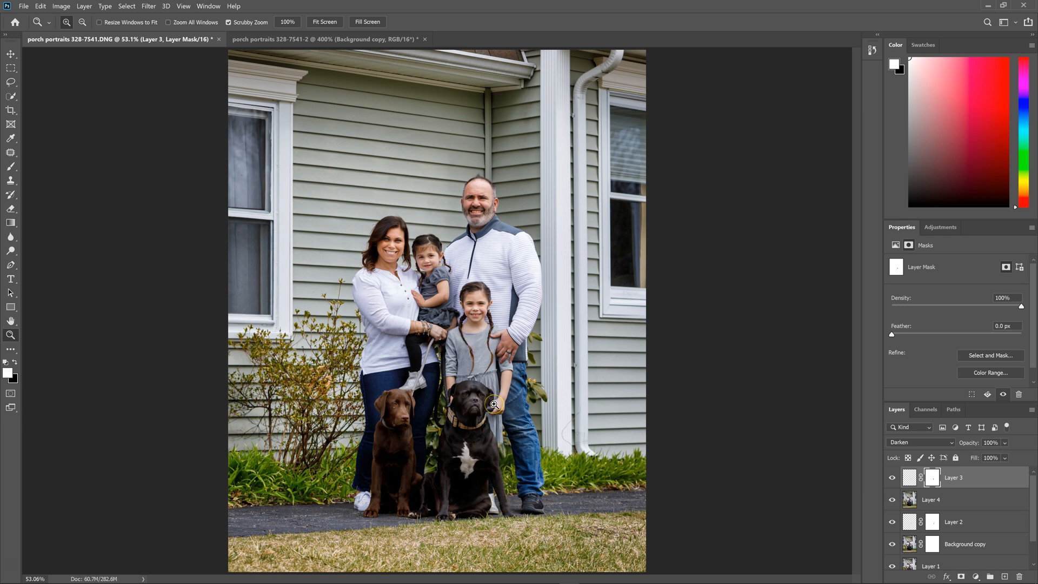
left_click(453, 327)
left_click(464, 354)
left_click(464, 355)
left_click(464, 355)
left_click(465, 354)
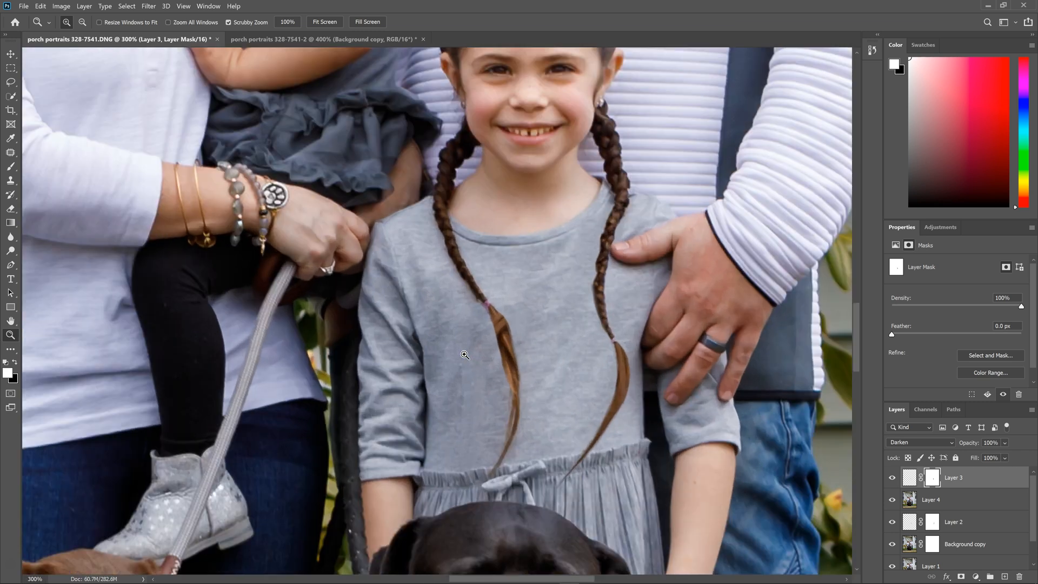
left_click(531, 348)
left_click(531, 348)
left_click(530, 349)
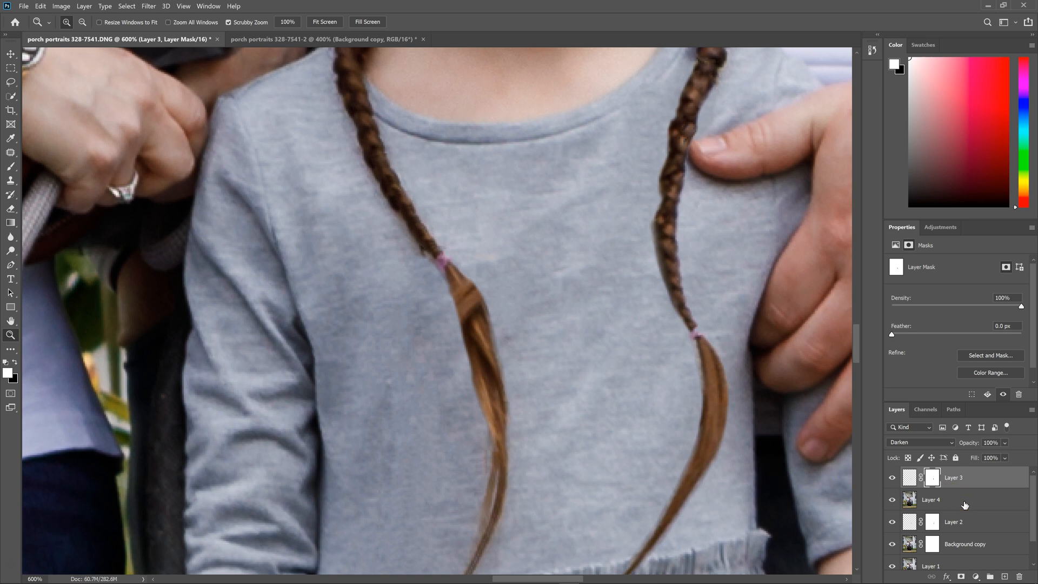
Stamp all visible layers into a new top layer and set the Clone Stamp to a soft 9 px brush.
key("ctrl+shift+alt+e")
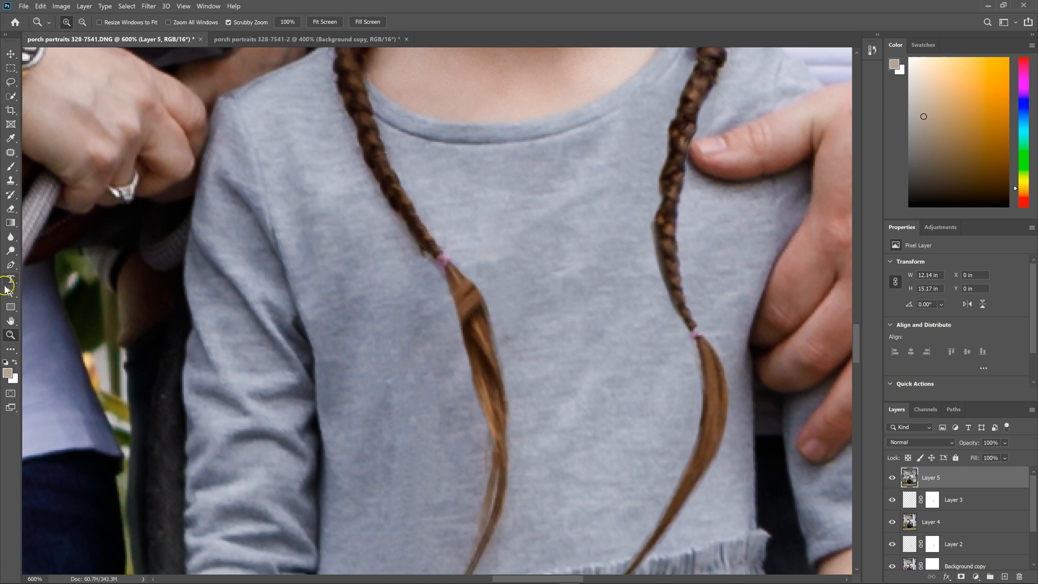
left_click(11, 180)
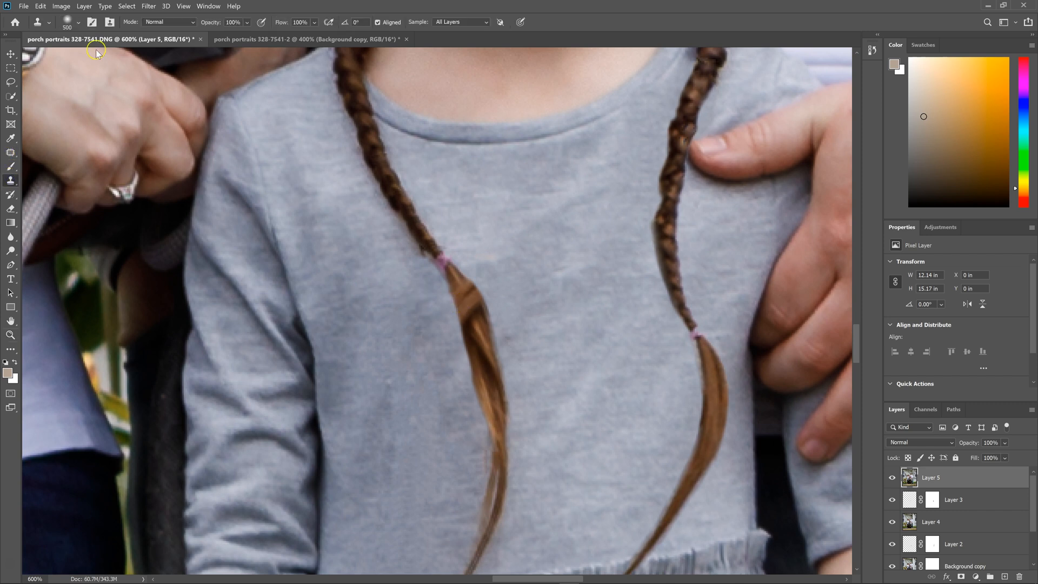
left_click(79, 23)
mouse_move(102, 60)
left_mouse_down()
mouse_move(115, 51)
mouse_move(81, 59)
left_mouse_up()
key("[")
key("[")
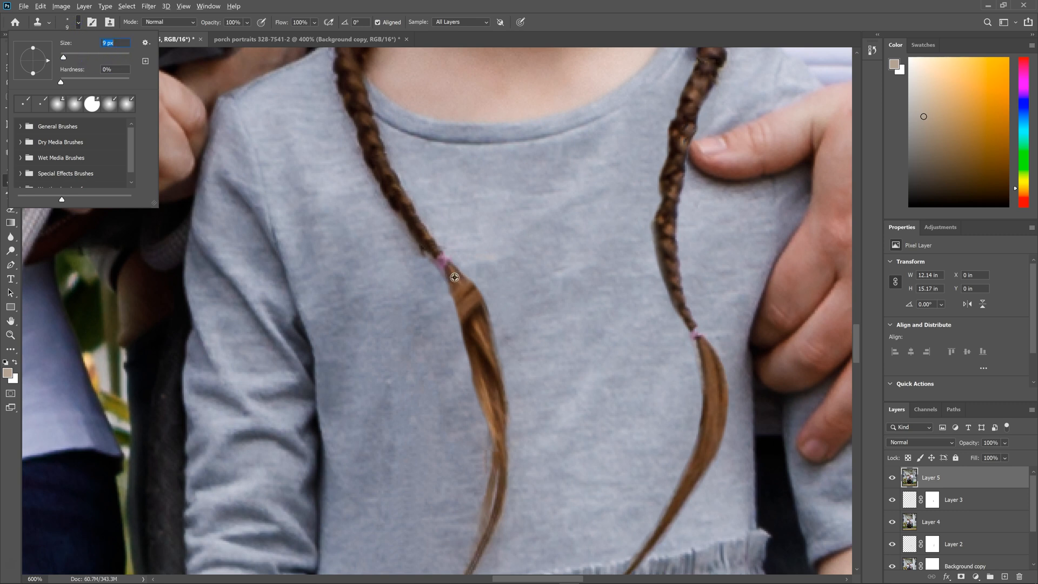
key("Return")
Clone hair over the top of the left tail below its hair tie, undoing a stray stroke and repainting it.
left_click(455, 277, "alt")
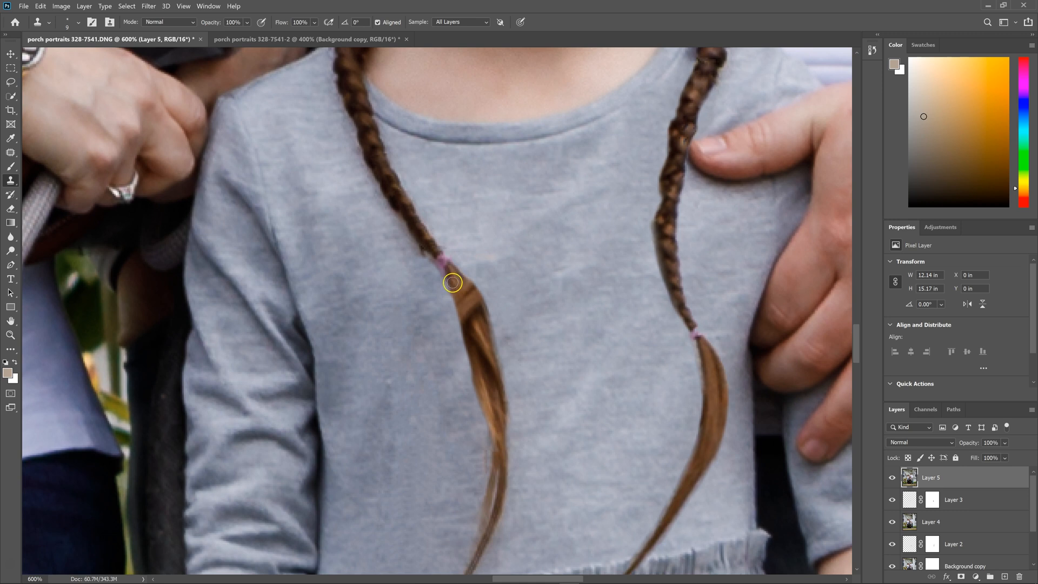
mouse_move(457, 288)
left_mouse_down()
mouse_move(458, 299)
mouse_move(462, 280)
mouse_move(468, 291)
mouse_move(459, 308)
mouse_move(471, 308)
left_mouse_up()
left_click(452, 281, "alt")
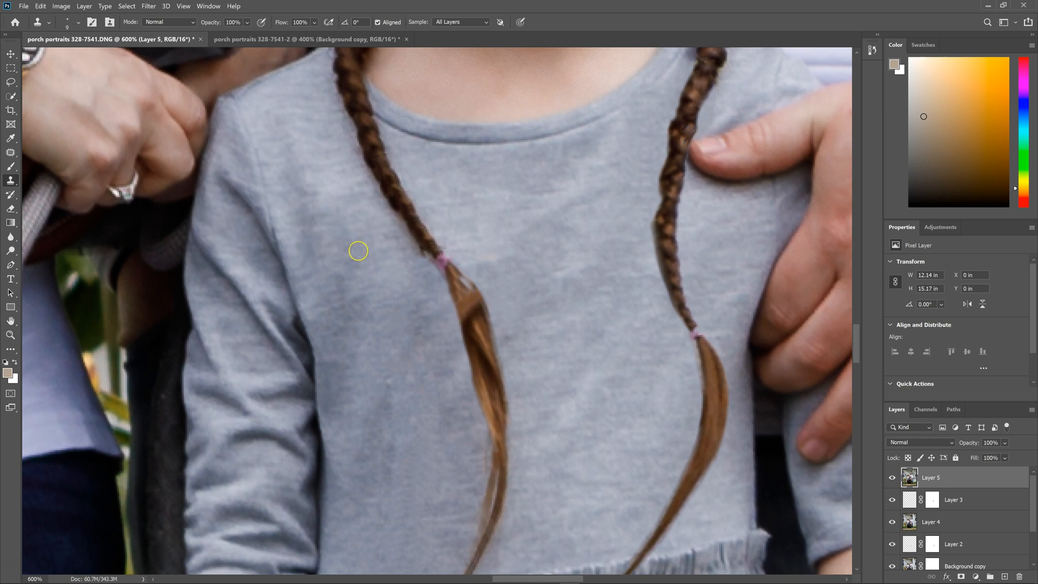
left_click(41, 6)
left_click(51, 18)
mouse_move(465, 311)
left_mouse_down()
mouse_move(476, 319)
mouse_move(475, 292)
left_mouse_up()
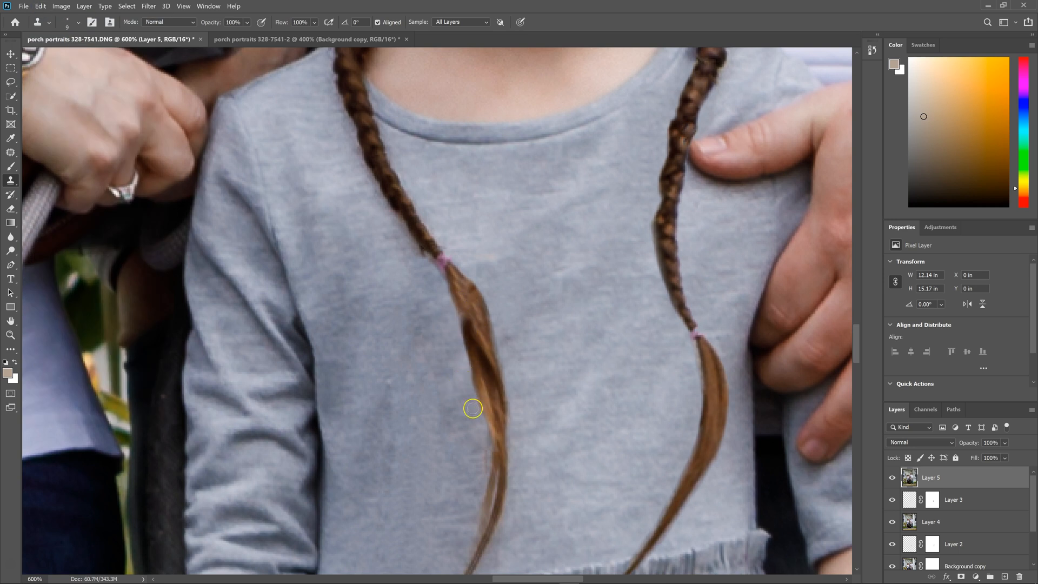
Clone dress fabric along the outer edge of the left braid, around its hair tie and beside the top of its tail.
left_click(11, 335)
left_click(328, 23)
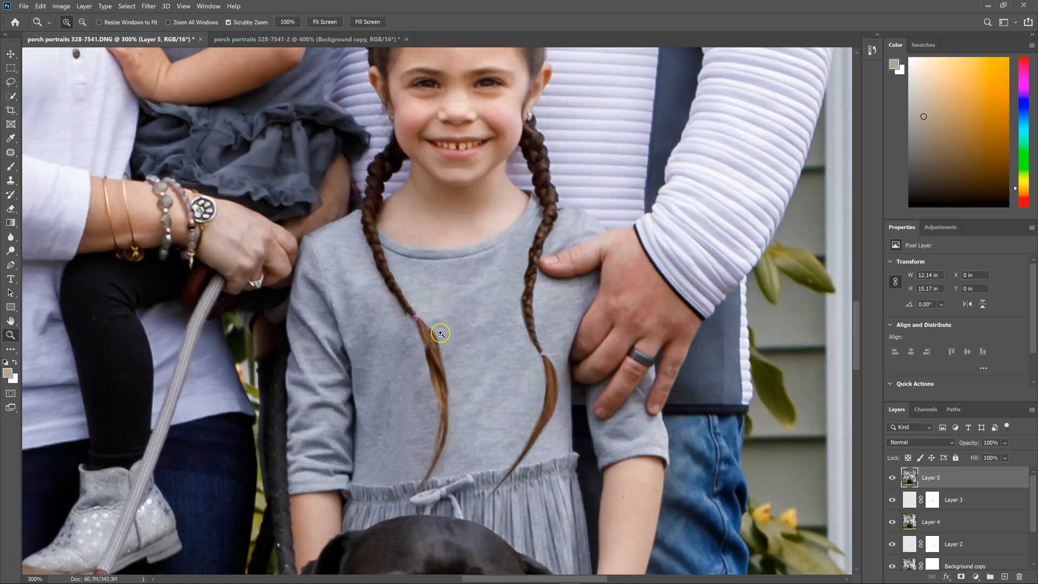
scroll(376, 331, "up", 2)
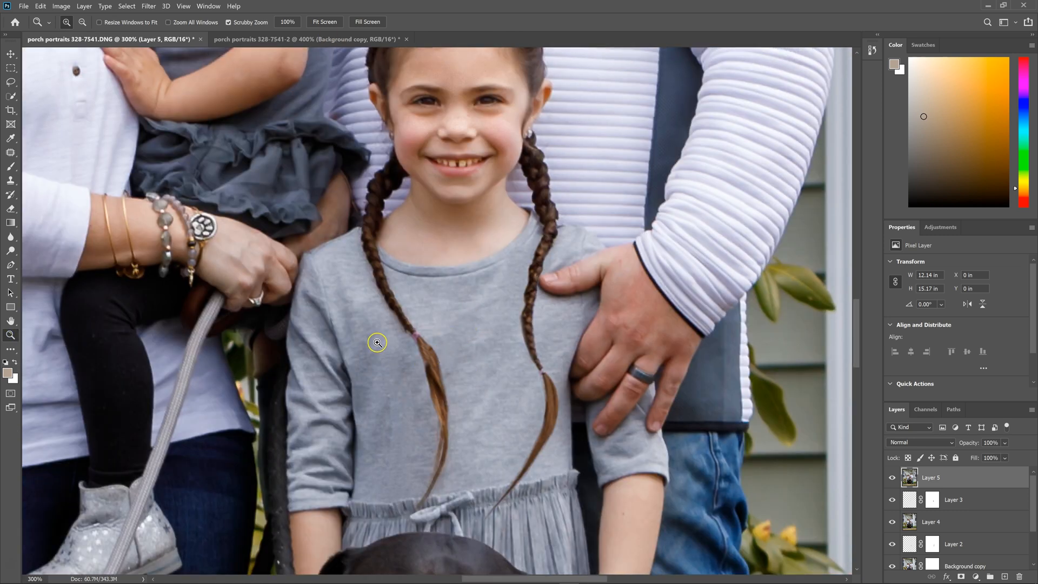
scroll(377, 342, "down", 3)
left_click_drag(407, 312, 407, 313)
left_click(407, 313)
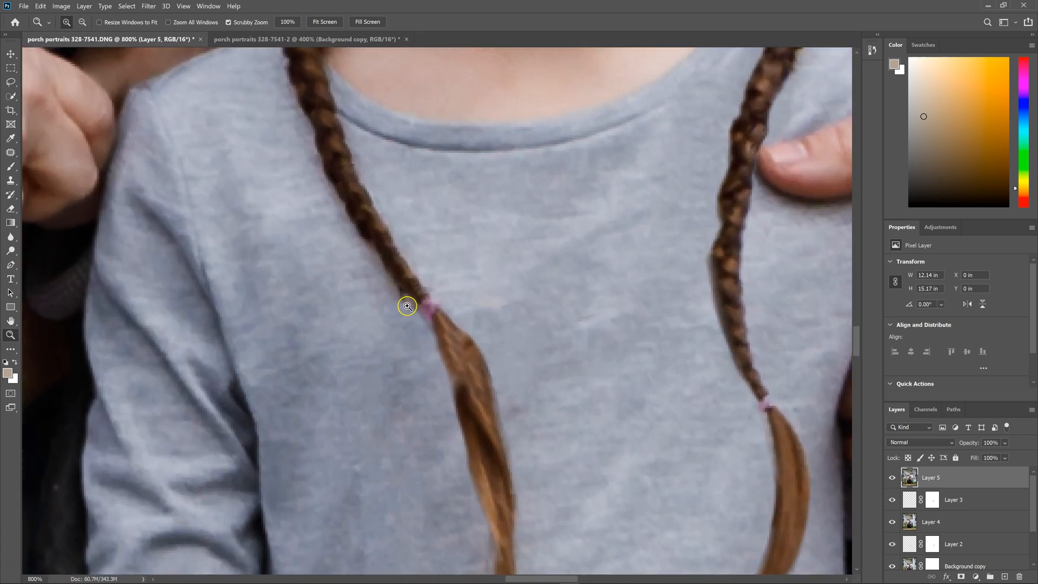
left_click(10, 181)
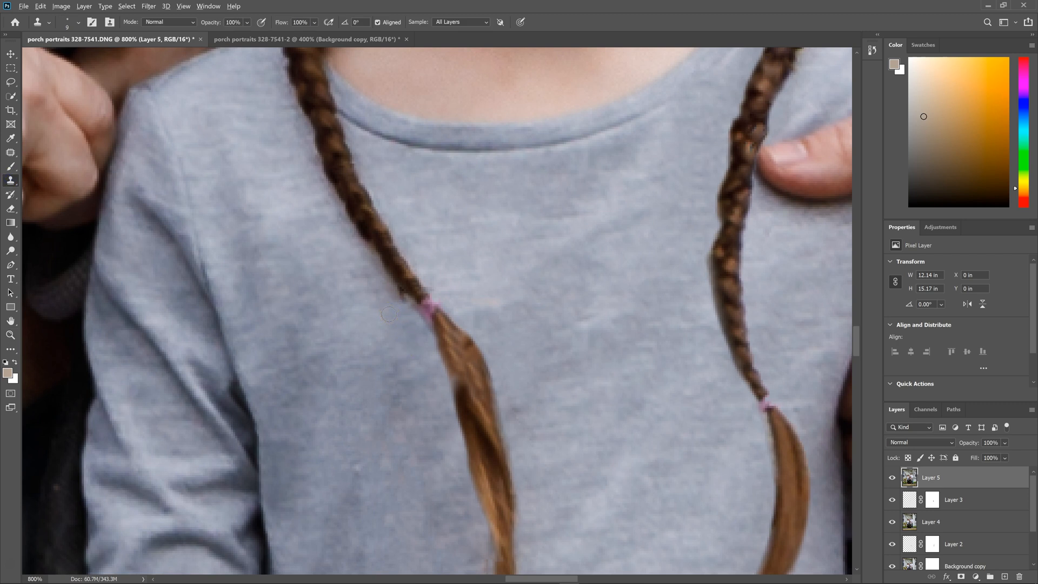
left_click(389, 314, "alt")
left_click_drag(399, 303, 401, 305)
mouse_move(366, 258)
left_mouse_down()
mouse_move(348, 243)
mouse_move(299, 114)
left_mouse_up()
mouse_move(406, 319)
left_mouse_down()
mouse_move(424, 333)
mouse_move(437, 373)
left_mouse_up()
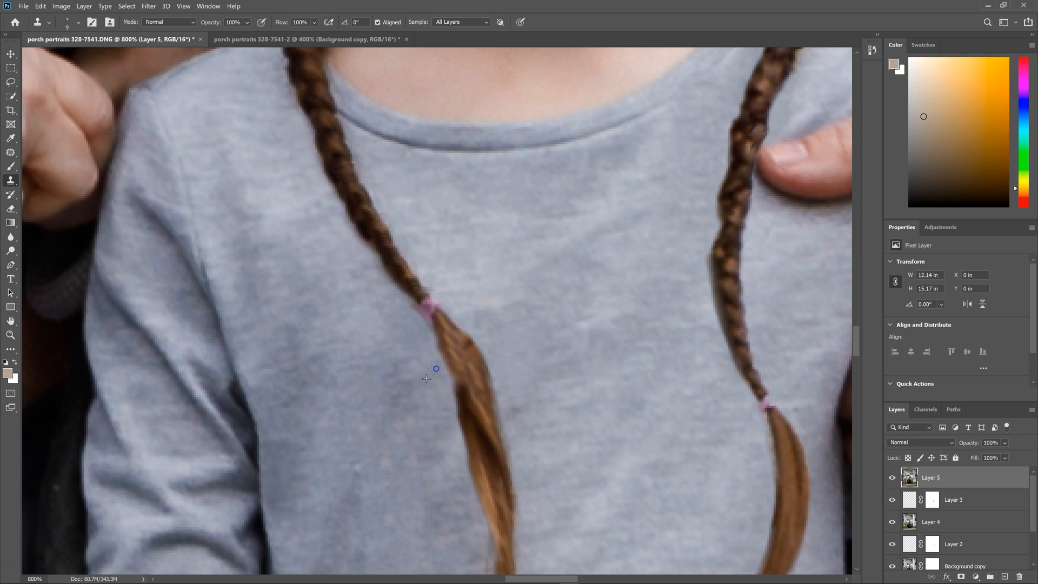
left_click(11, 54)
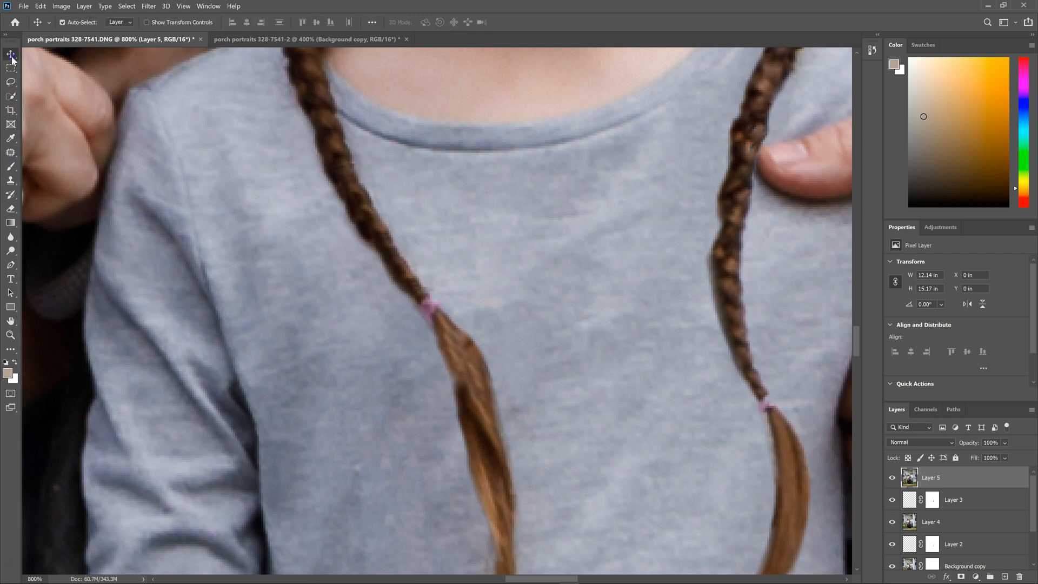
Check the full portrait and inspect the girl's retouched braids and tails at increasing magnification.
left_click(19, 334)
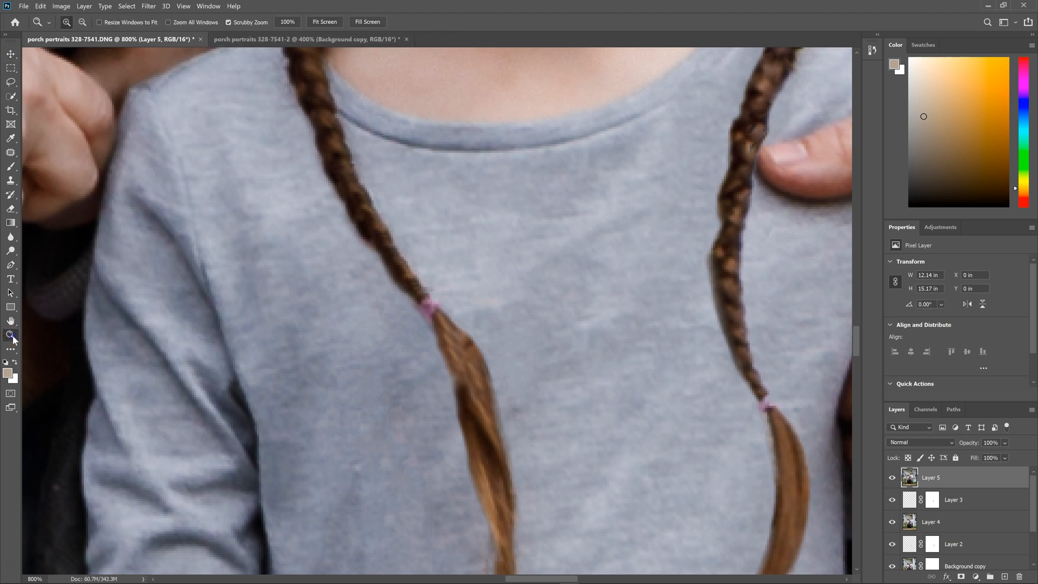
left_click(319, 22)
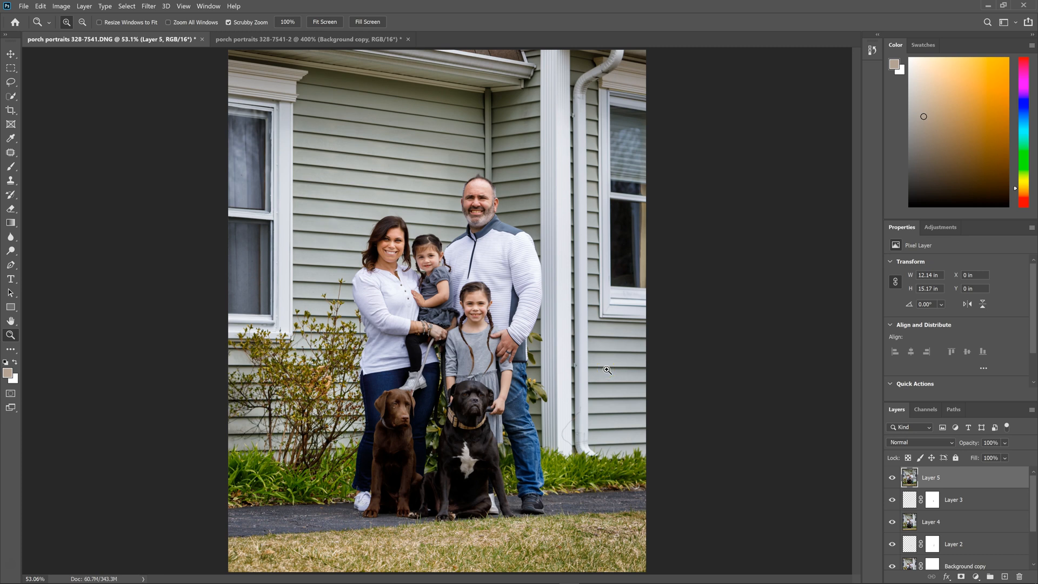
left_click(540, 351)
left_click(540, 350)
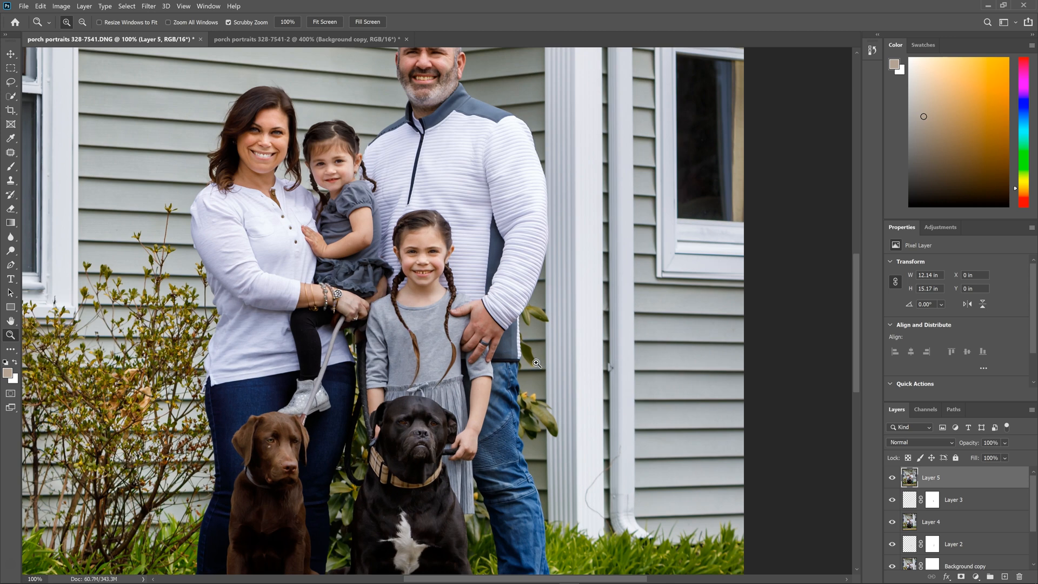
left_click(389, 352)
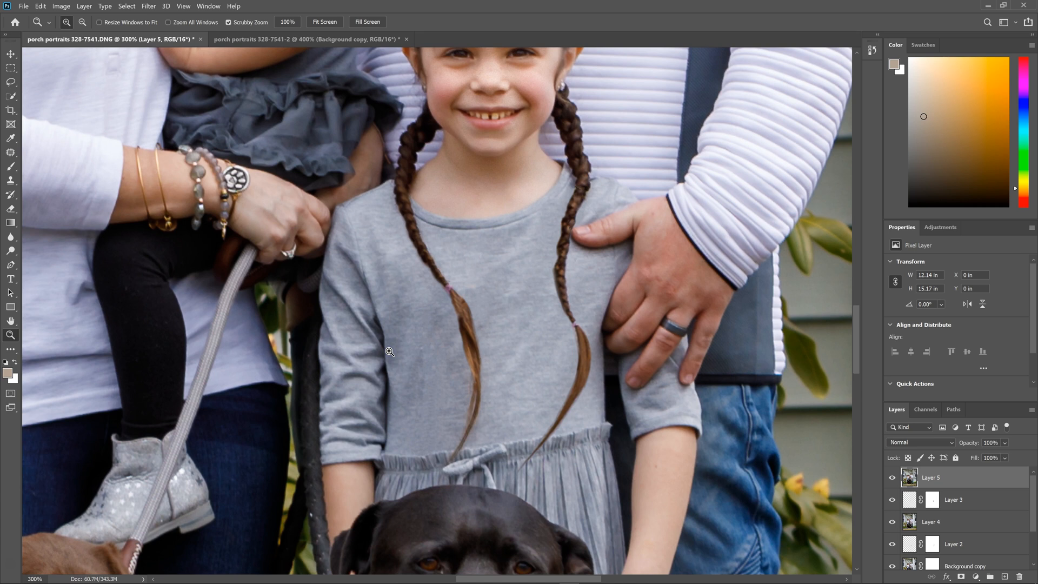
left_click(450, 344)
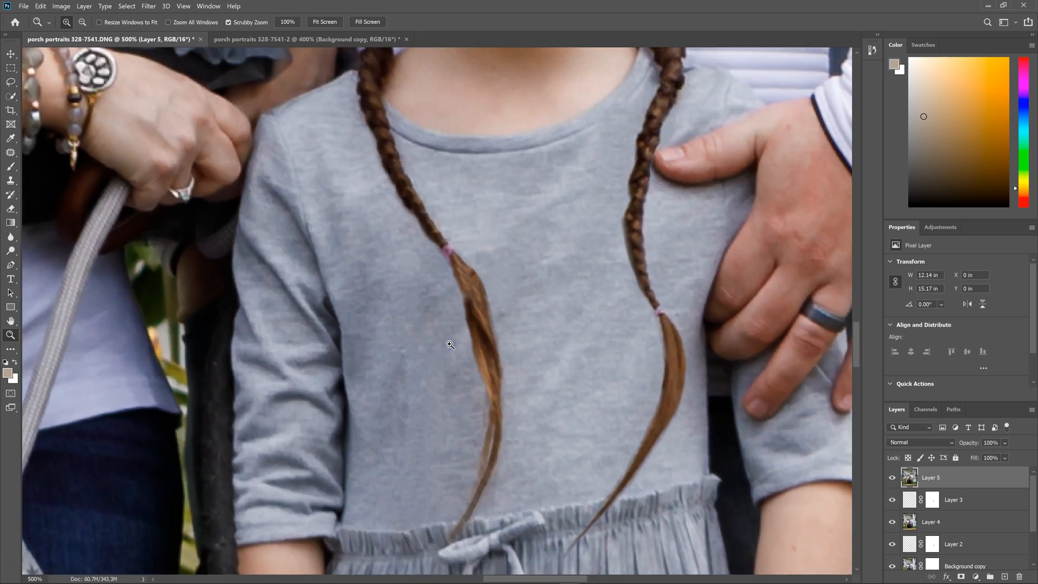
left_click(605, 386)
left_click(326, 22)
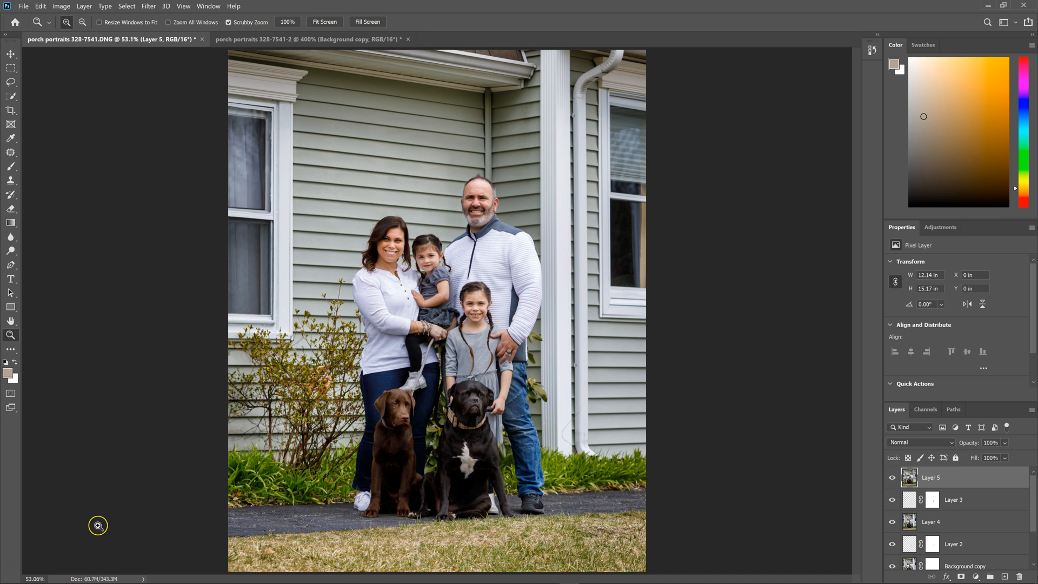
left_click(12, 154)
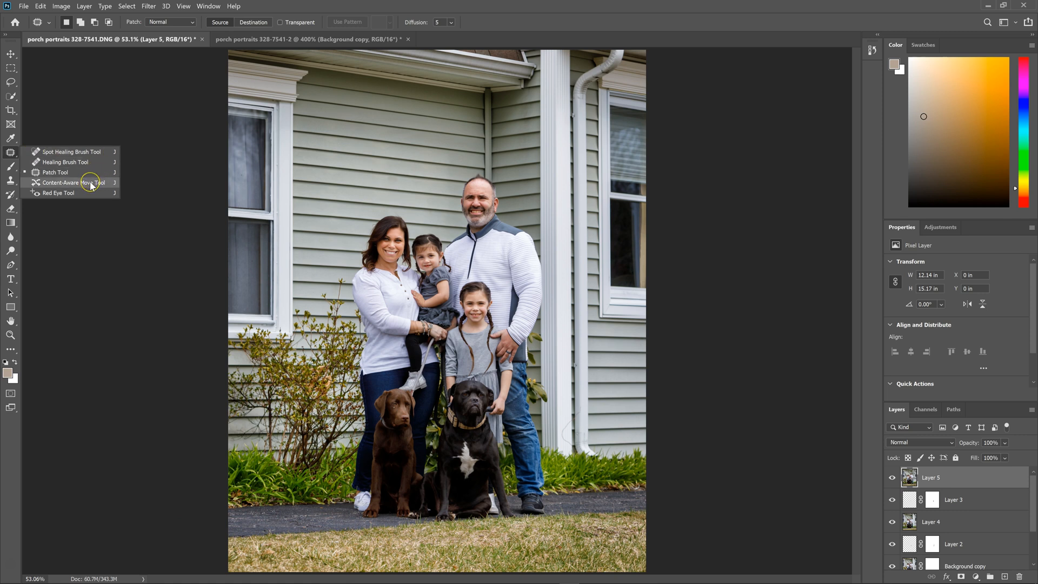
left_click(105, 111)
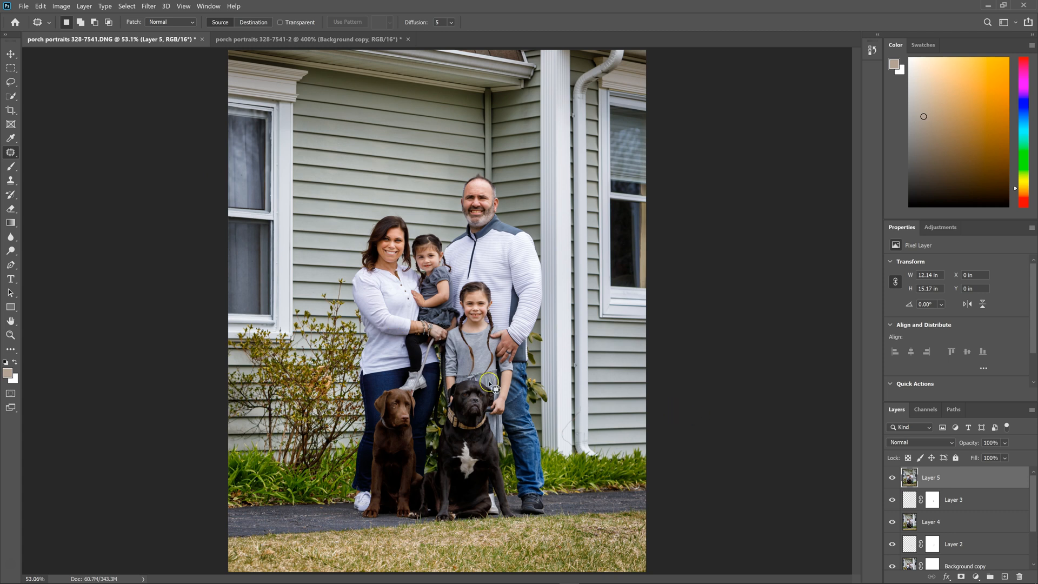
left_click_drag(569, 398, 569, 399)
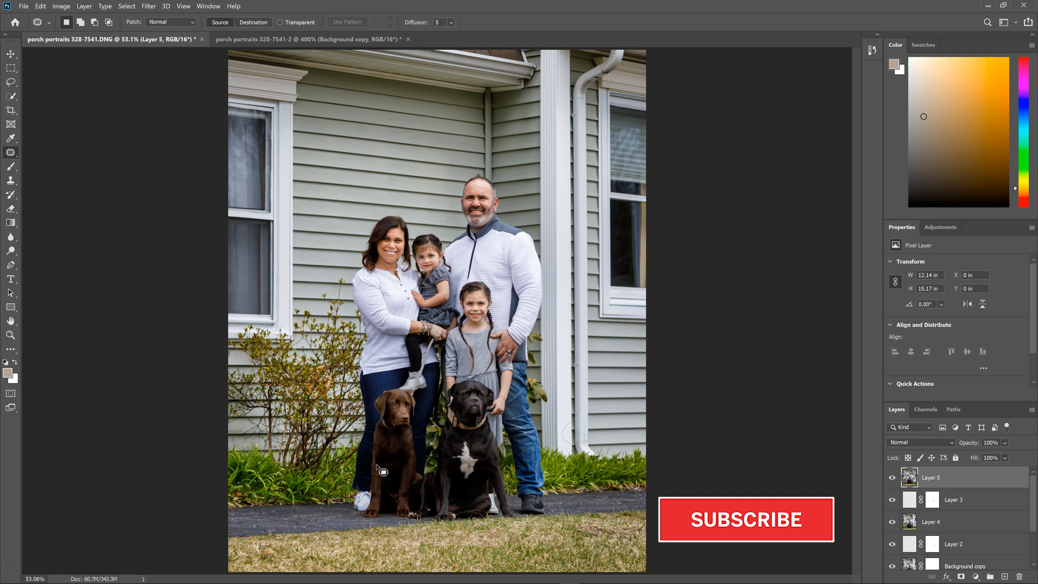
left_click(465, 464)
Close the "porch portraits 328-7541.DNG" document and choose to save its changes.
left_click(202, 39)
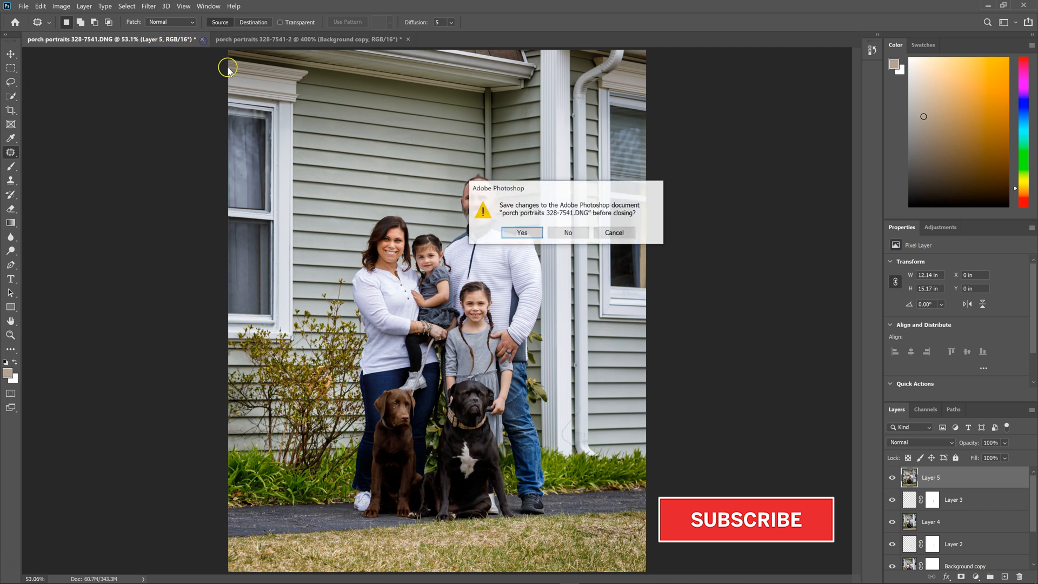
left_click(529, 236)
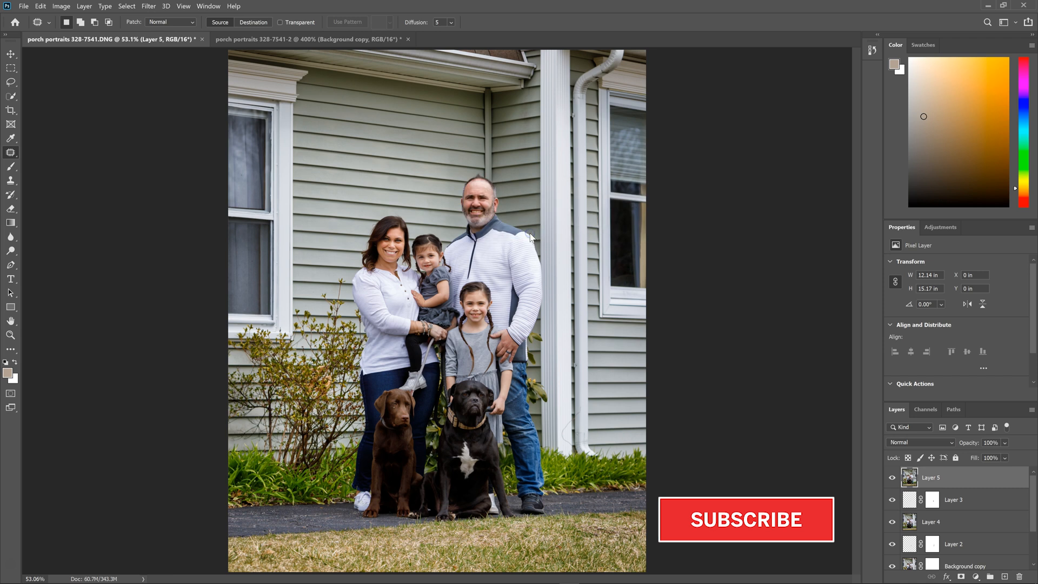